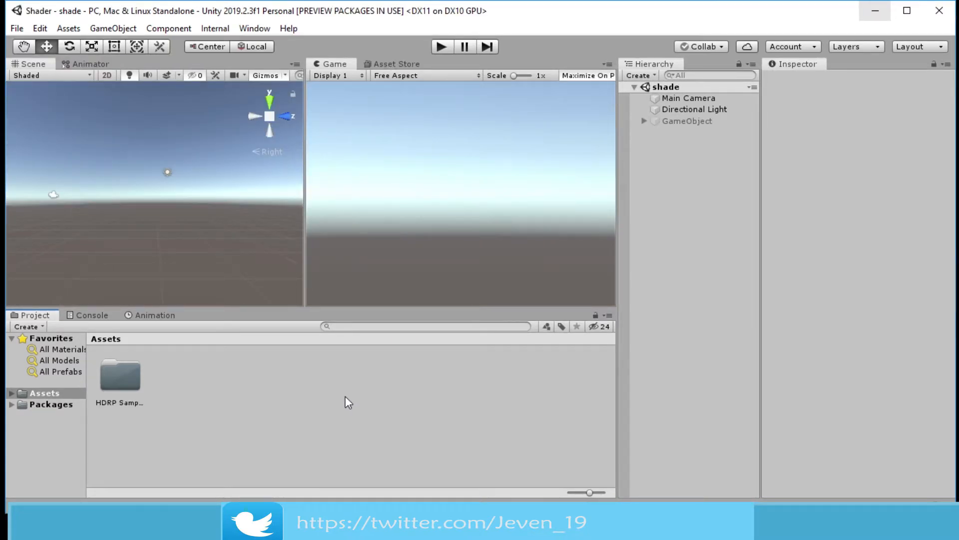
Open the Package Manager window
click(253, 29)
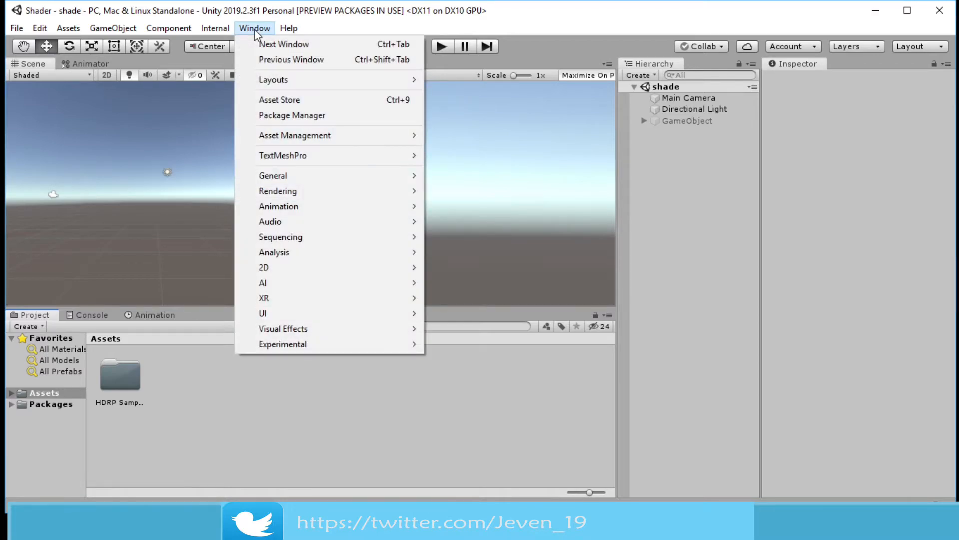
click(275, 115)
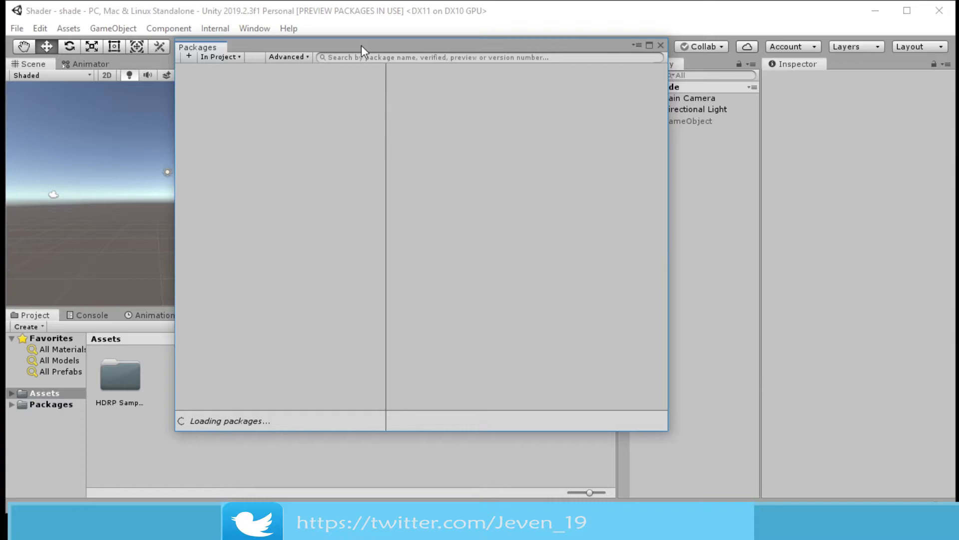
drag(361, 44, 350, 31)
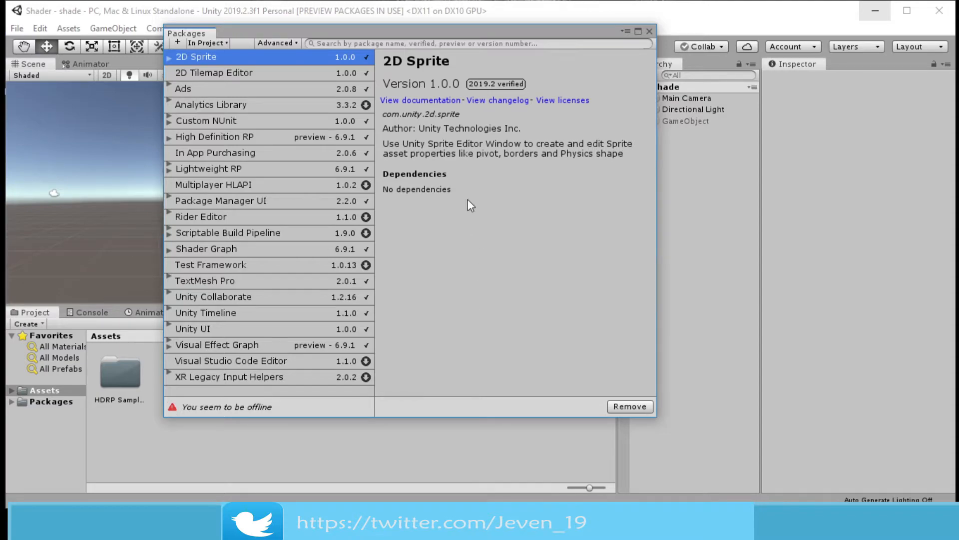
Review the Lightweight RP, Scriptable Build Pipeline, Shader Graph and Visual Effect Graph packages, then close the Package Manager
click(226, 167)
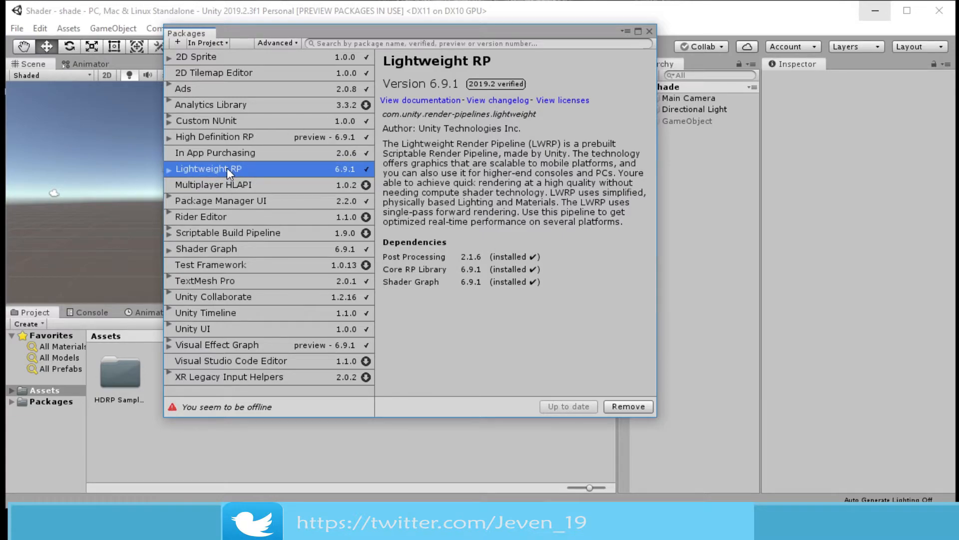
click(220, 234)
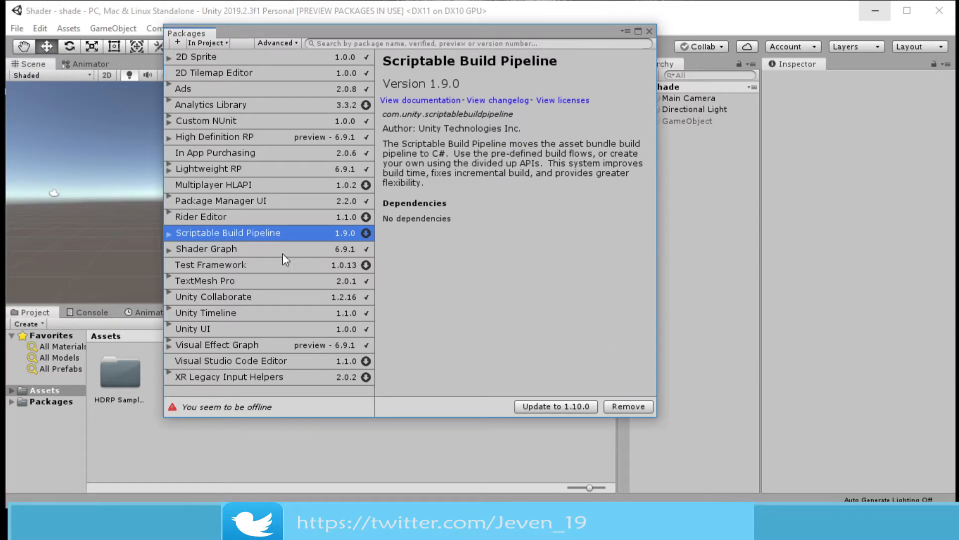
click(268, 250)
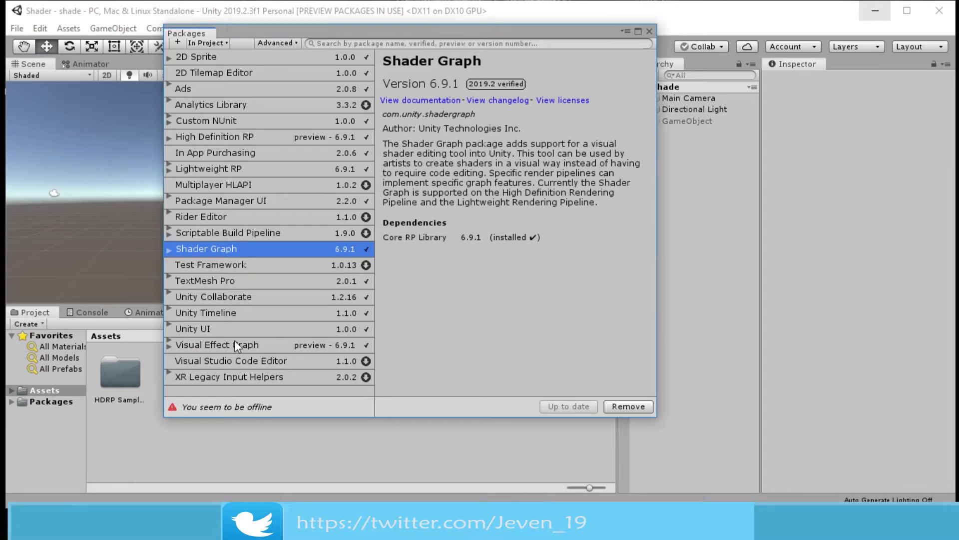
click(253, 345)
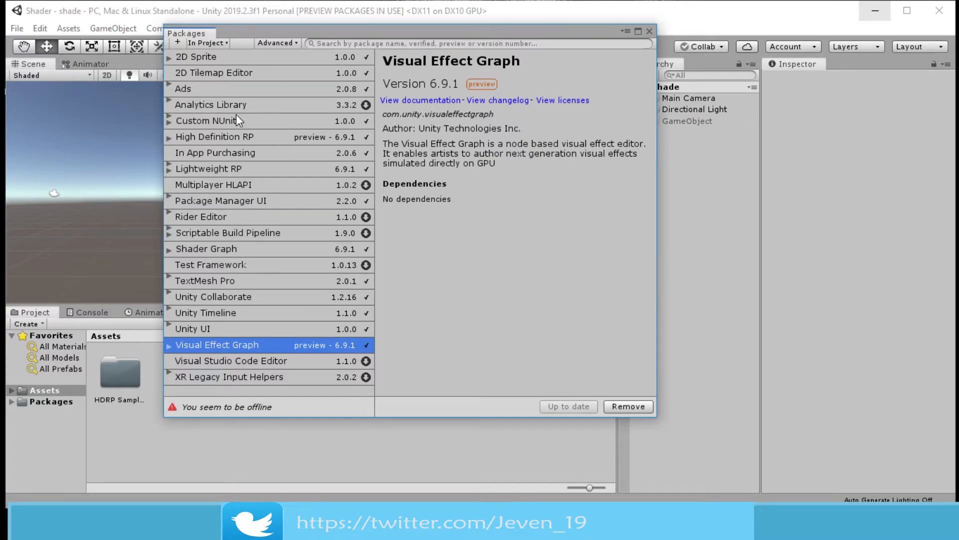
click(238, 137)
click(240, 168)
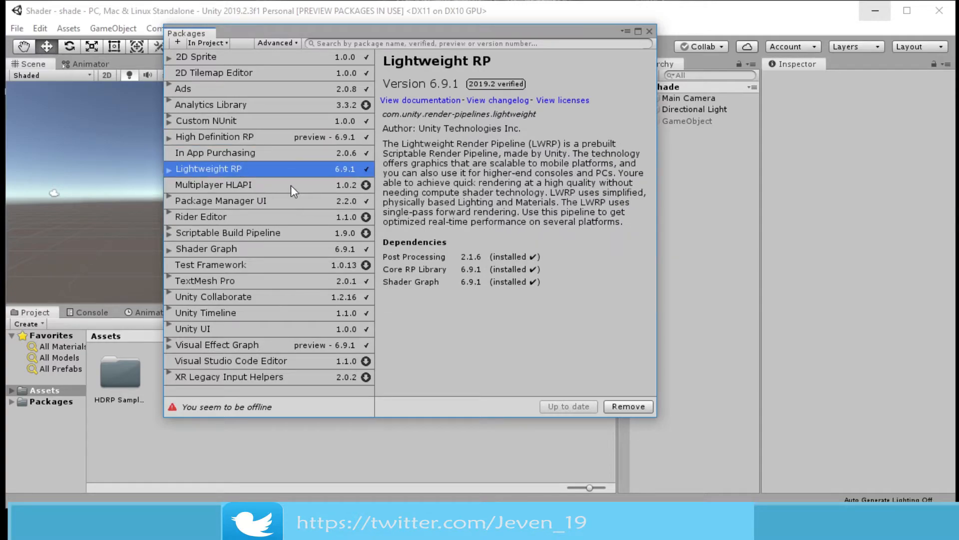
click(242, 231)
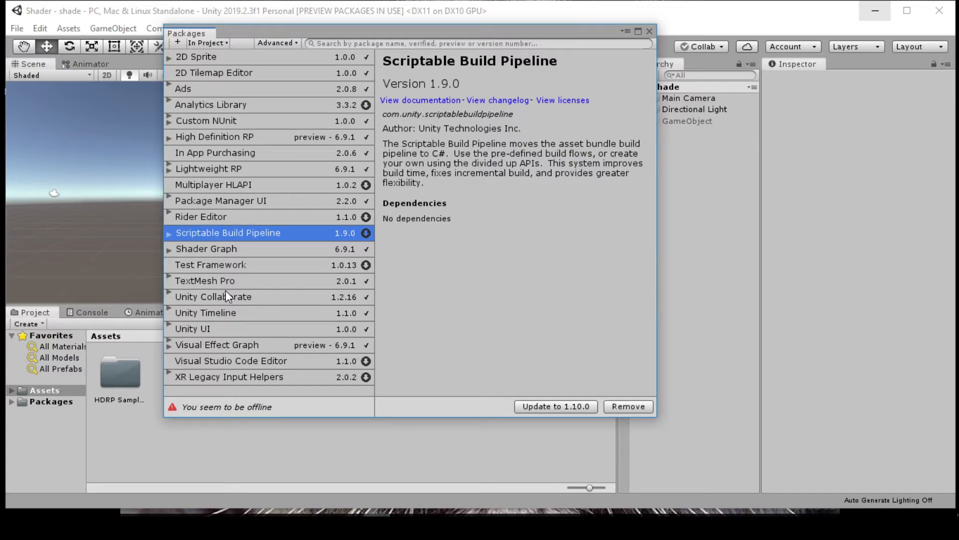
click(235, 344)
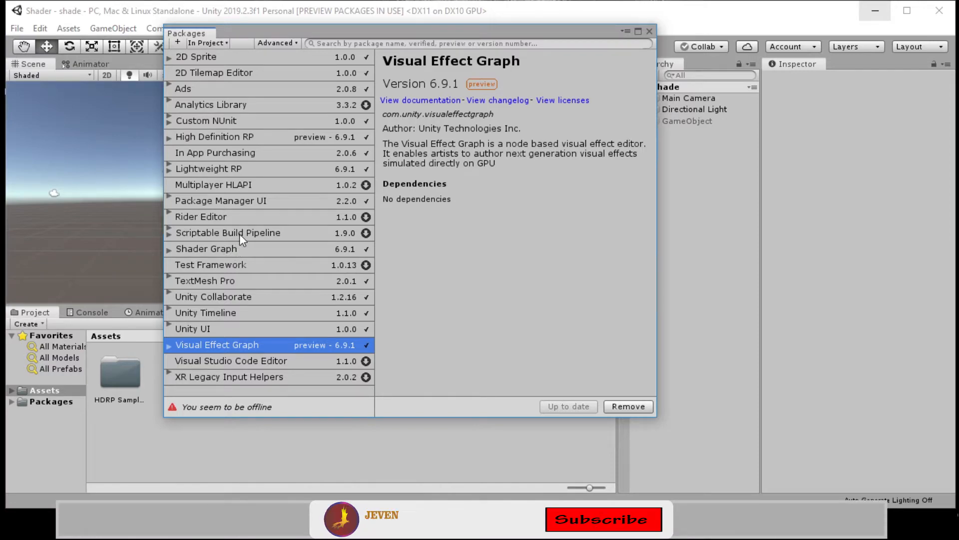
click(232, 251)
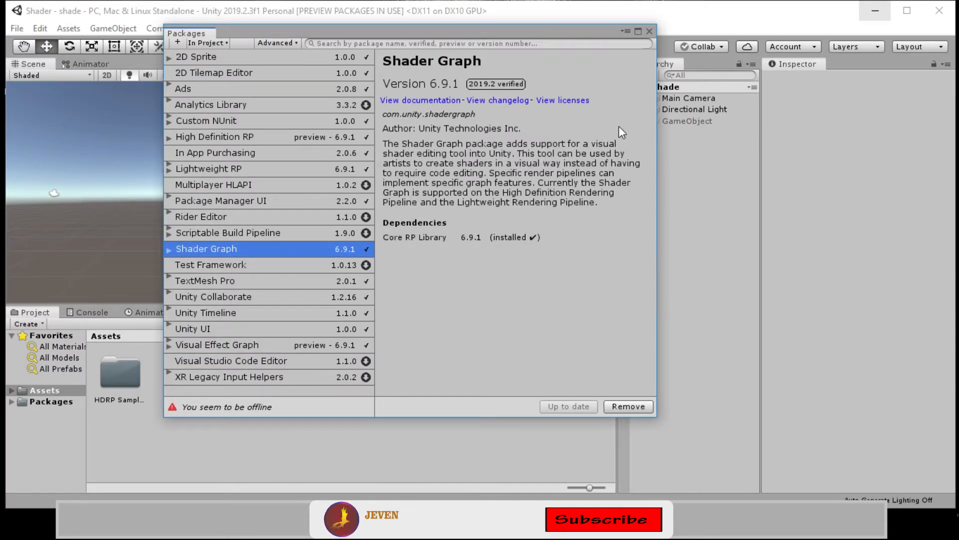
click(649, 32)
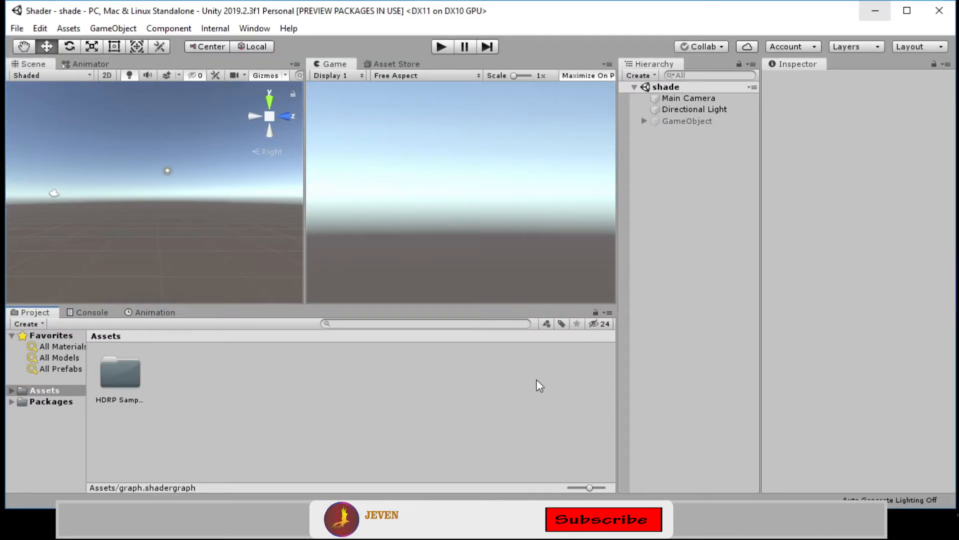
Create a new Unlit Graph shader asset in the Assets folder named graph
right_click(297, 367)
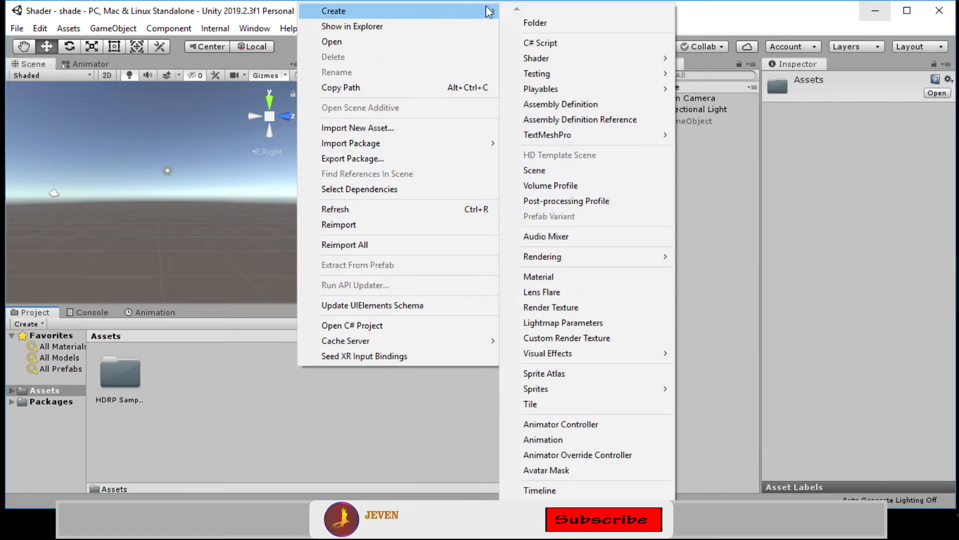
mouse_move(488, 14)
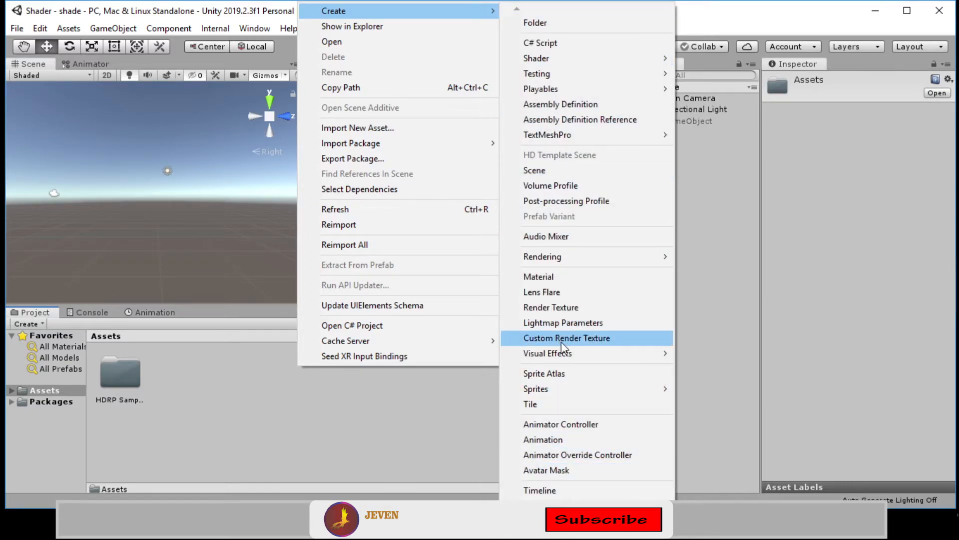
mouse_move(578, 353)
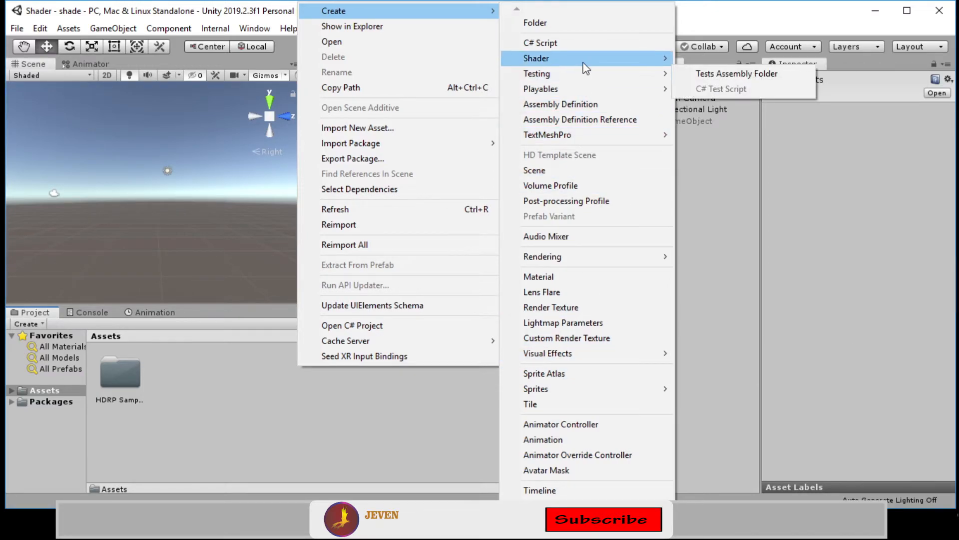
mouse_move(583, 66)
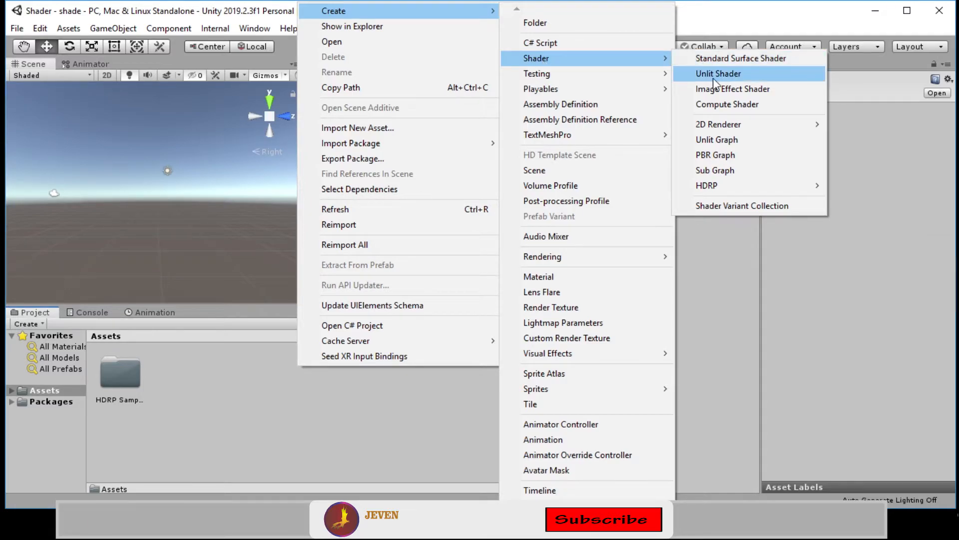
click(719, 140)
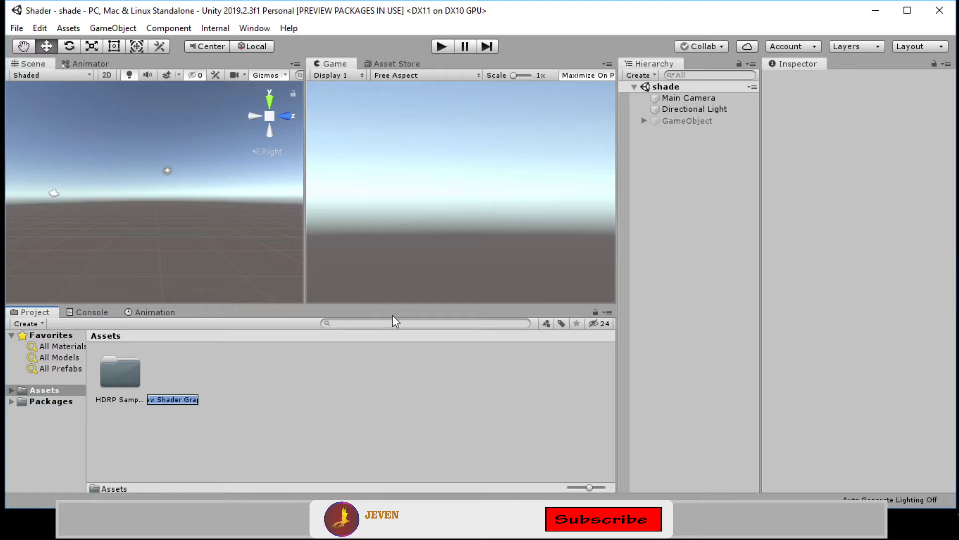
text(graph)
key(Return)
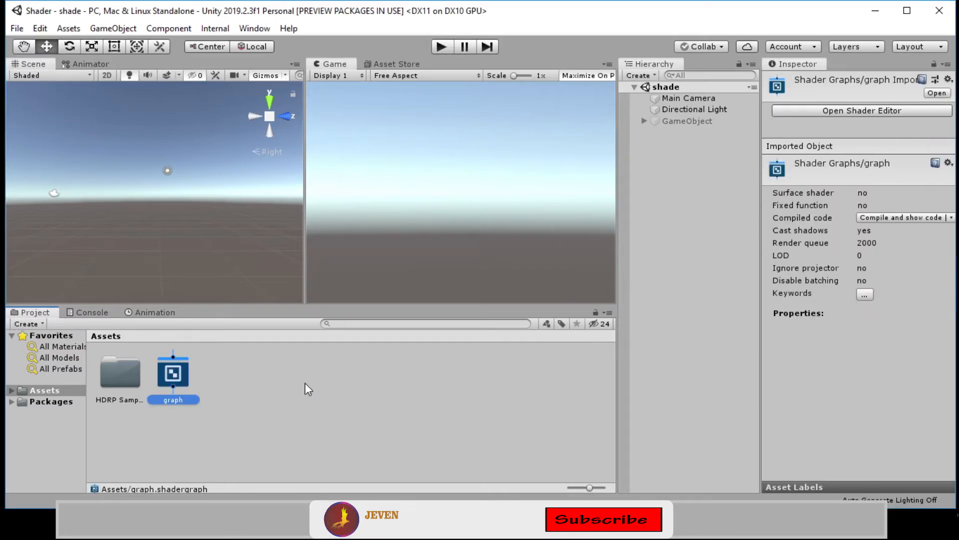
Open the graph asset in the Shader Graph editor and move the Unlit Master node up and left
click(279, 418)
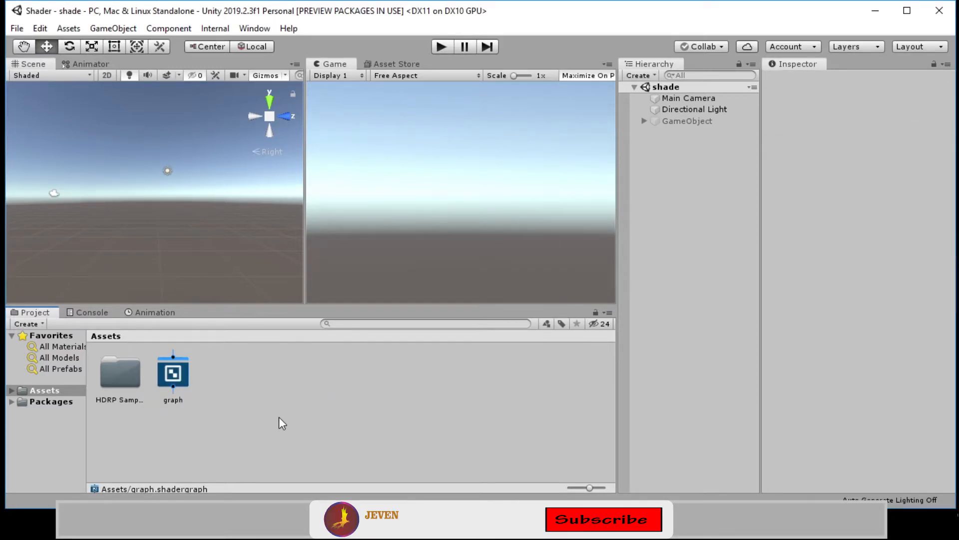
double_click(175, 376)
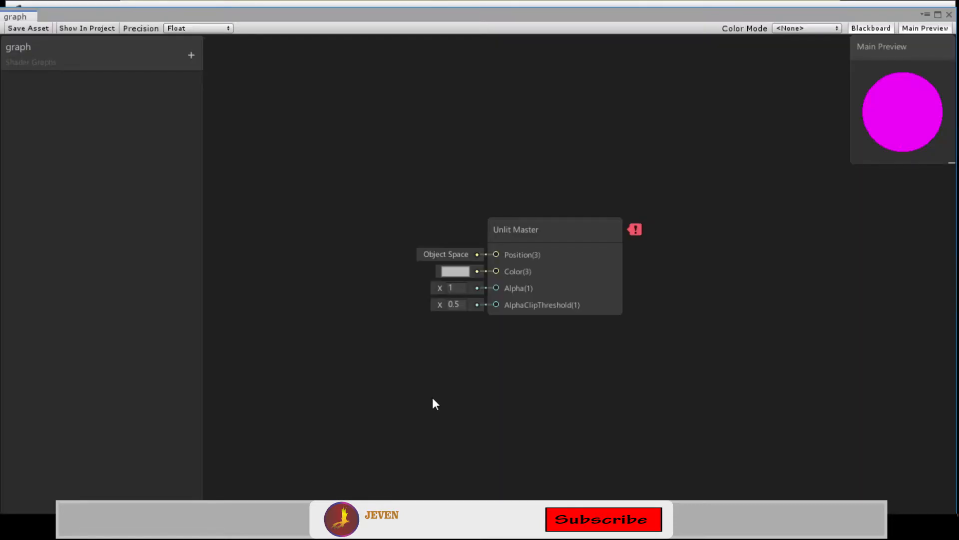
drag(539, 230, 334, 109)
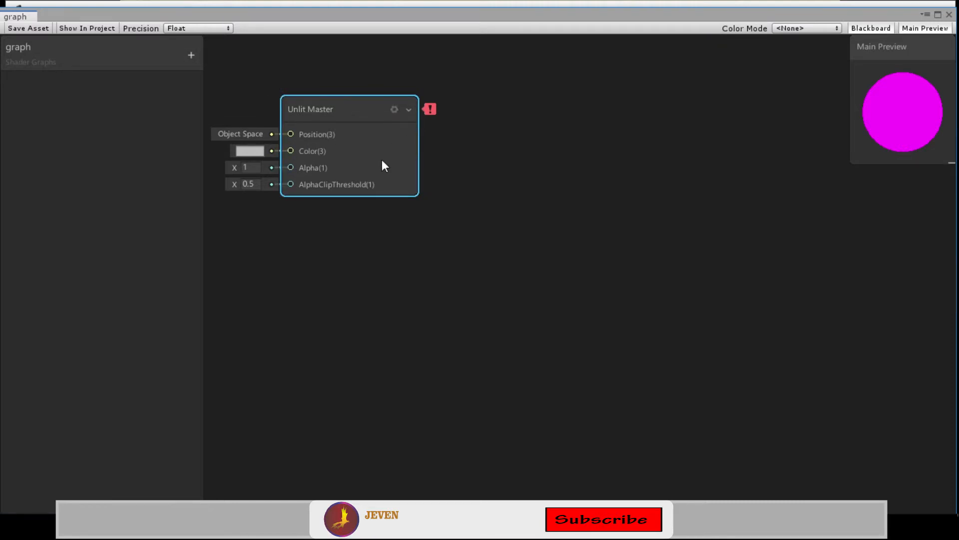
Add a Vector1 property to the blackboard and name it vector
click(191, 56)
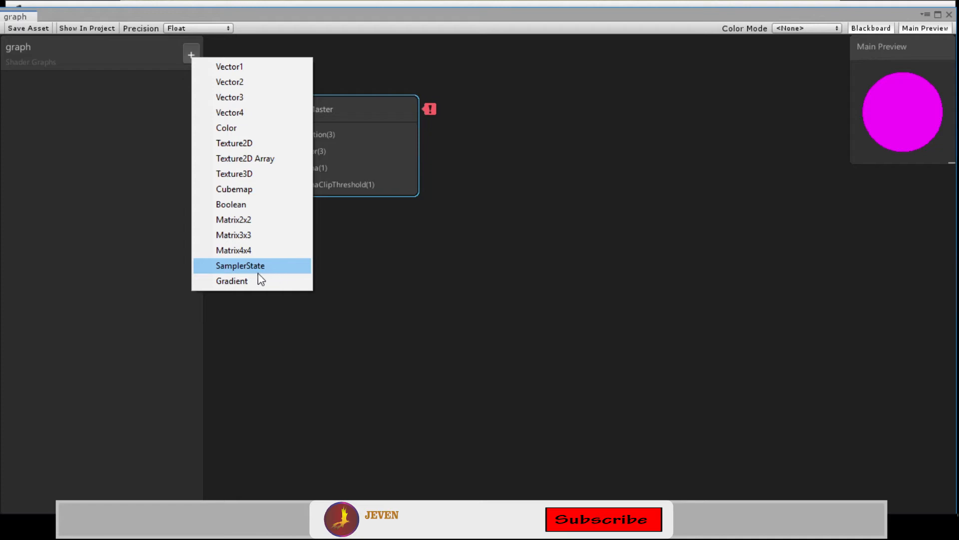
click(172, 144)
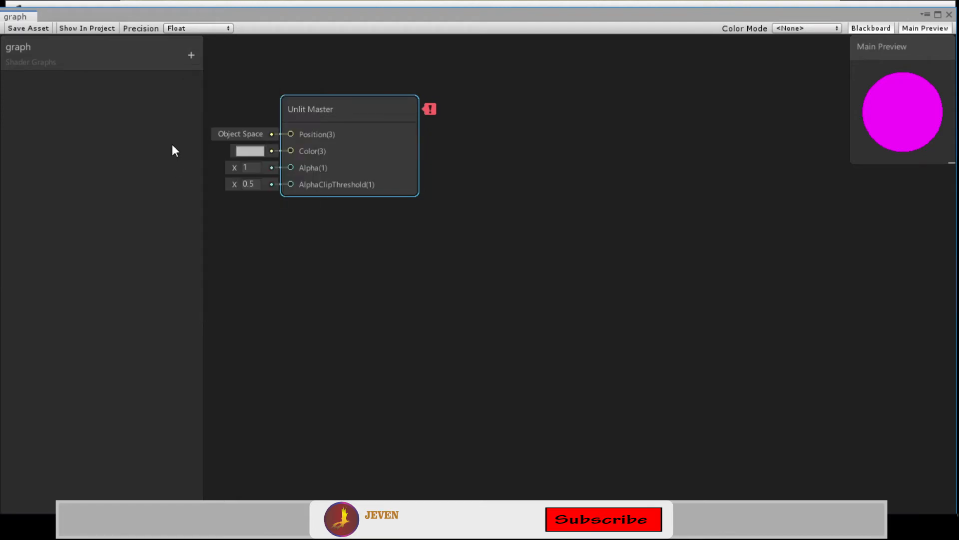
click(190, 54)
click(225, 67)
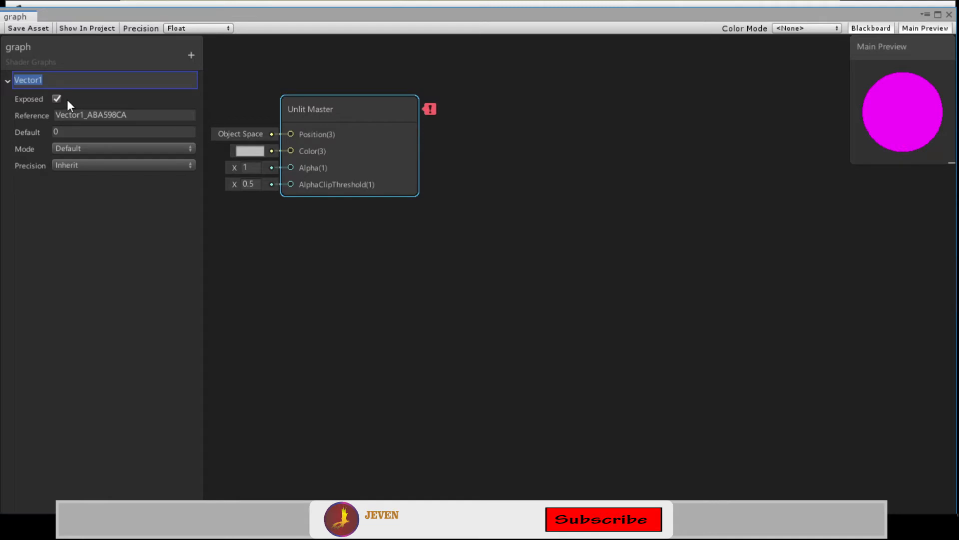
text(ha)
key(BackSpace)
key(BackSpace)
text(vecto)
key(Return)
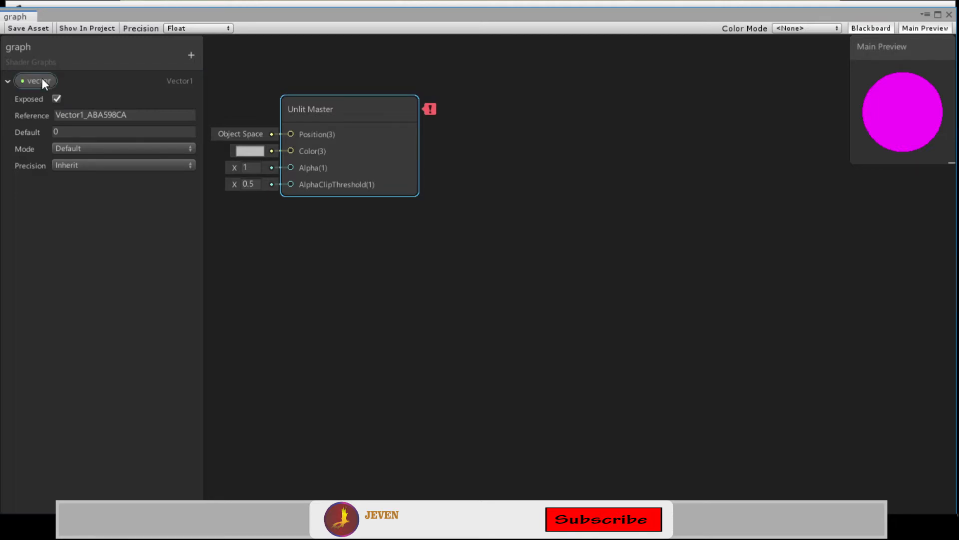
Place the vector property node in the graph and connect it to the master's AlphaClipThreshold input
drag(43, 83, 547, 205)
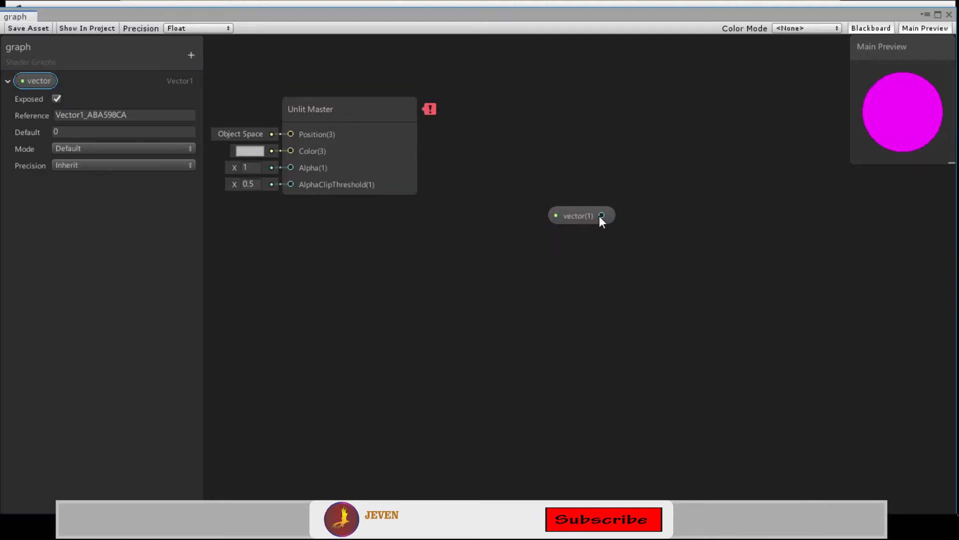
drag(601, 216, 293, 197)
drag(289, 184, 290, 185)
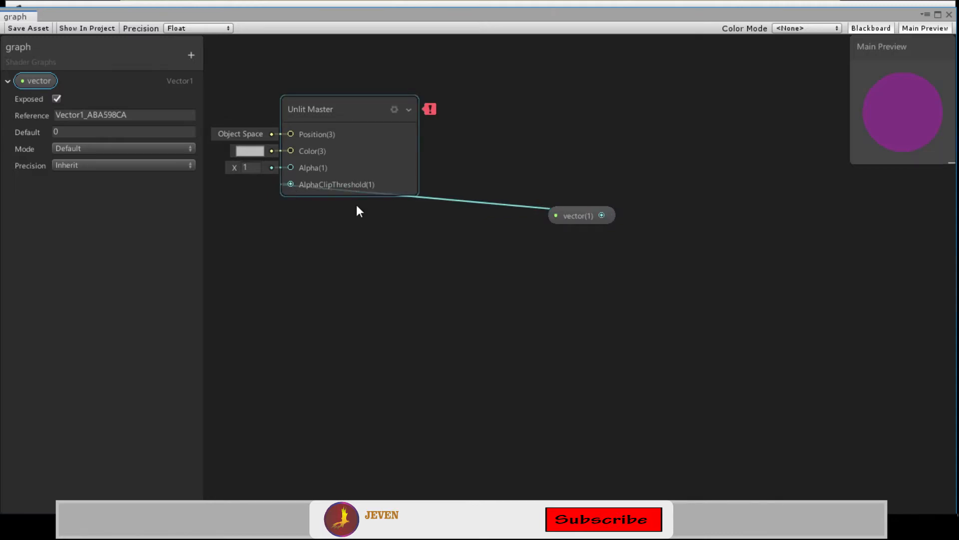
drag(339, 121, 347, 92)
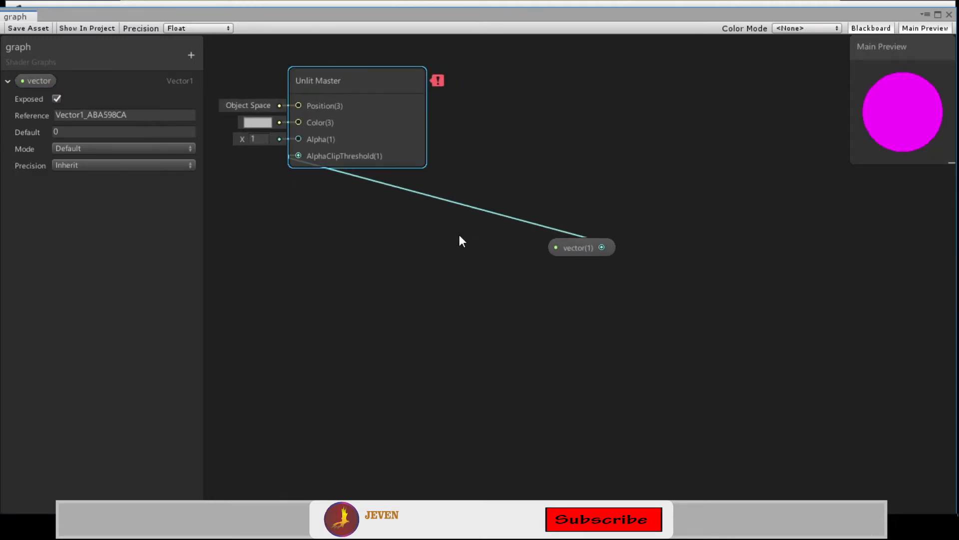
drag(574, 243, 279, 234)
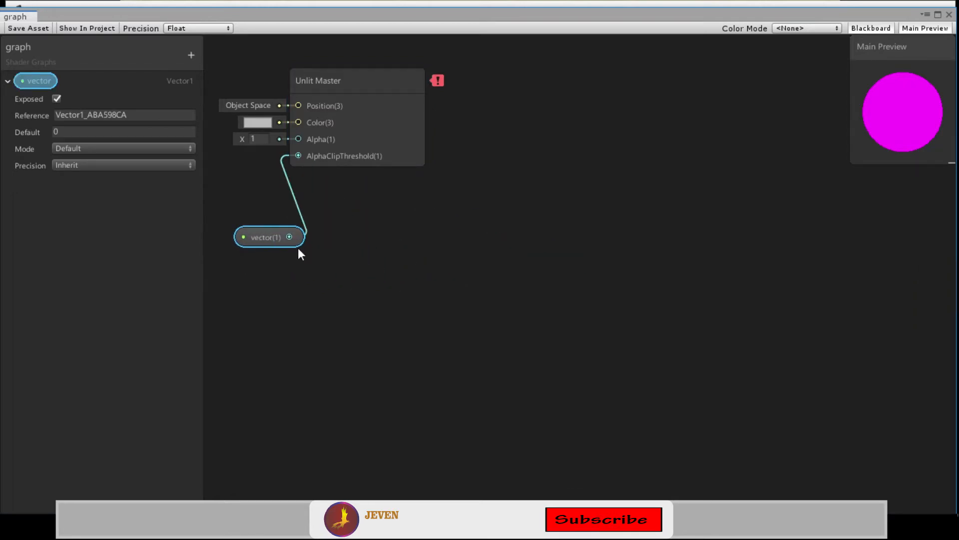
Delete the vector property node from the graph
click(296, 284)
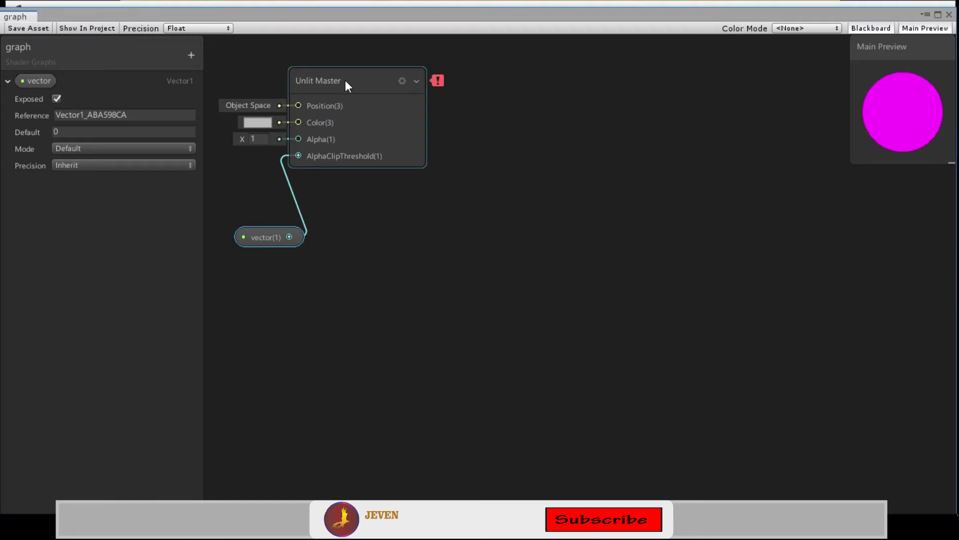
drag(345, 80, 371, 79)
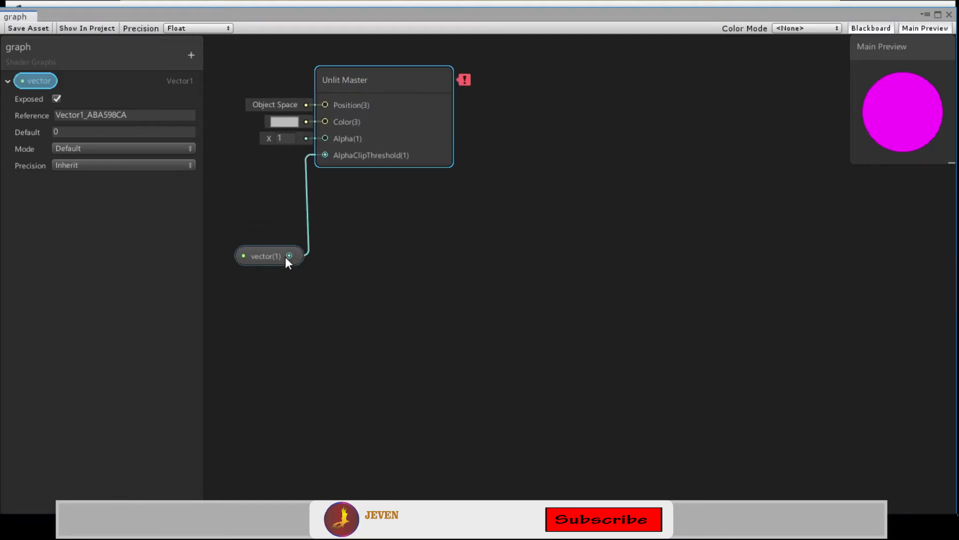
drag(310, 323, 298, 302)
drag(276, 256, 262, 236)
key(Delete)
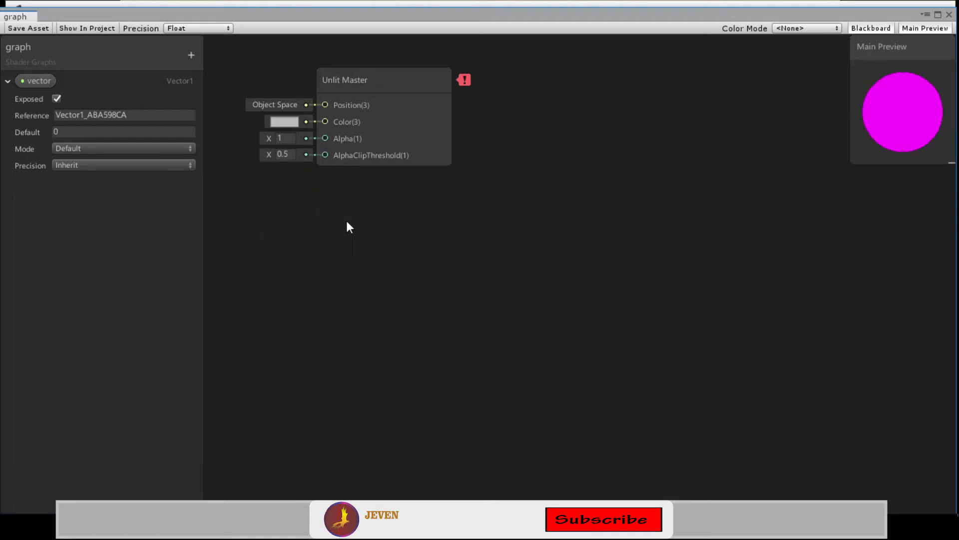
Move the Unlit Master node to the centre of the graph
drag(411, 90, 502, 184)
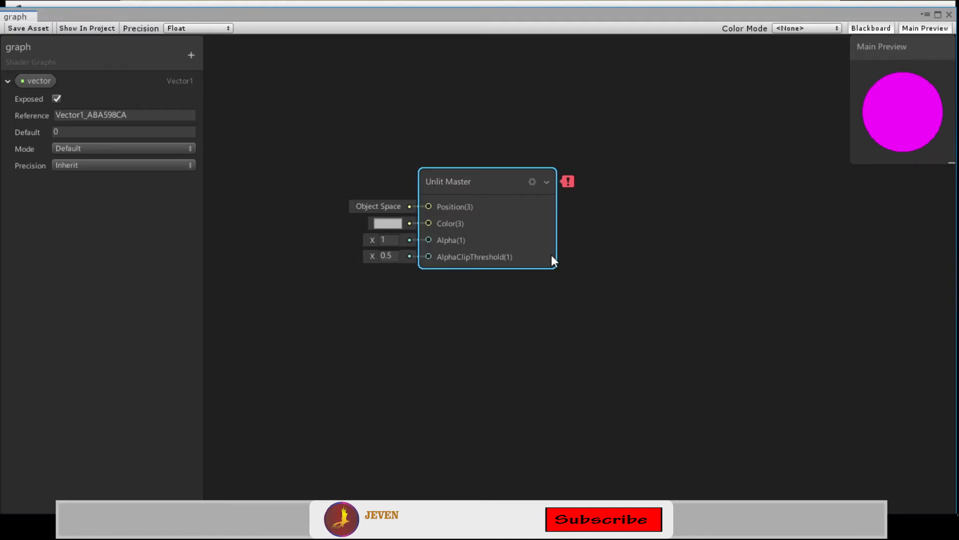
key(super+plus)
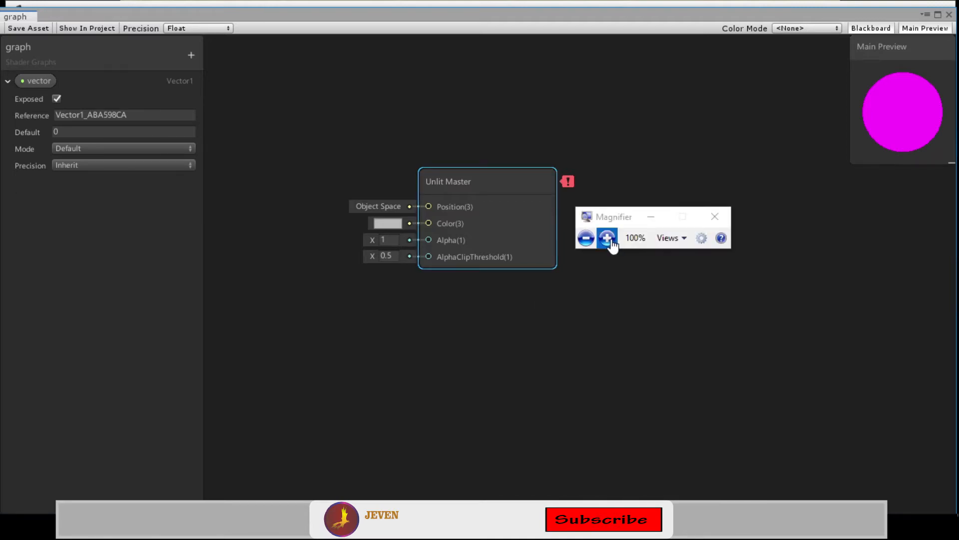
click(607, 239)
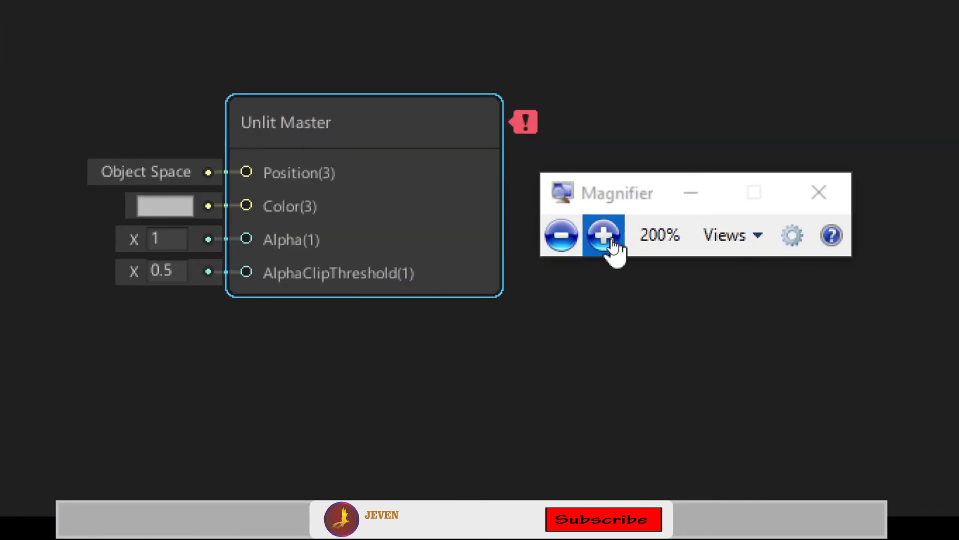
Move the Unlit Master node toward the upper left of the graph
click(696, 186)
mouse_move(522, 124)
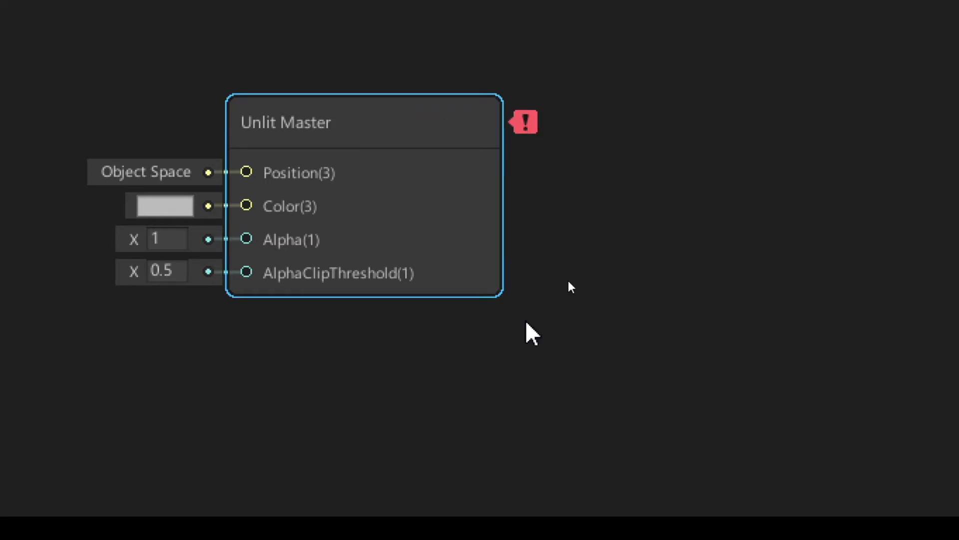
click(529, 332)
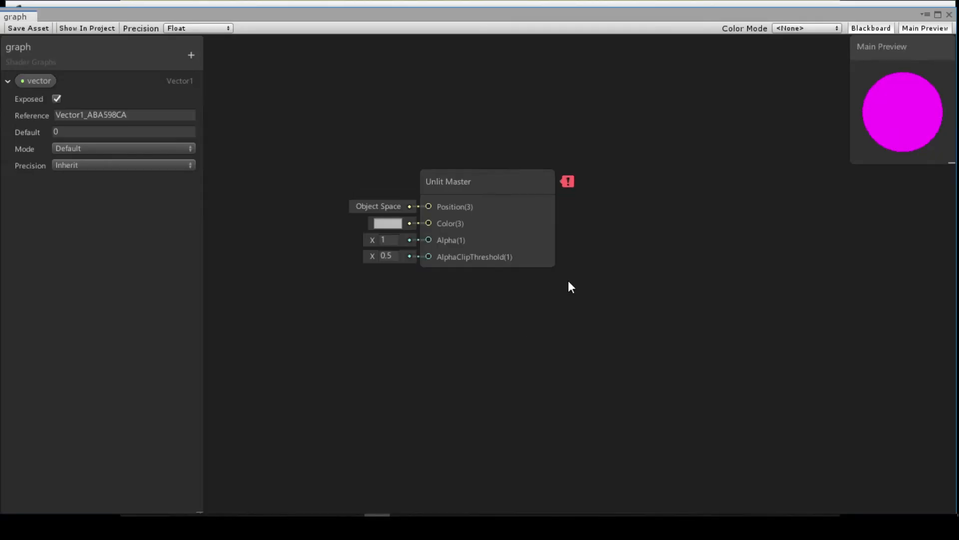
mouse_move(573, 184)
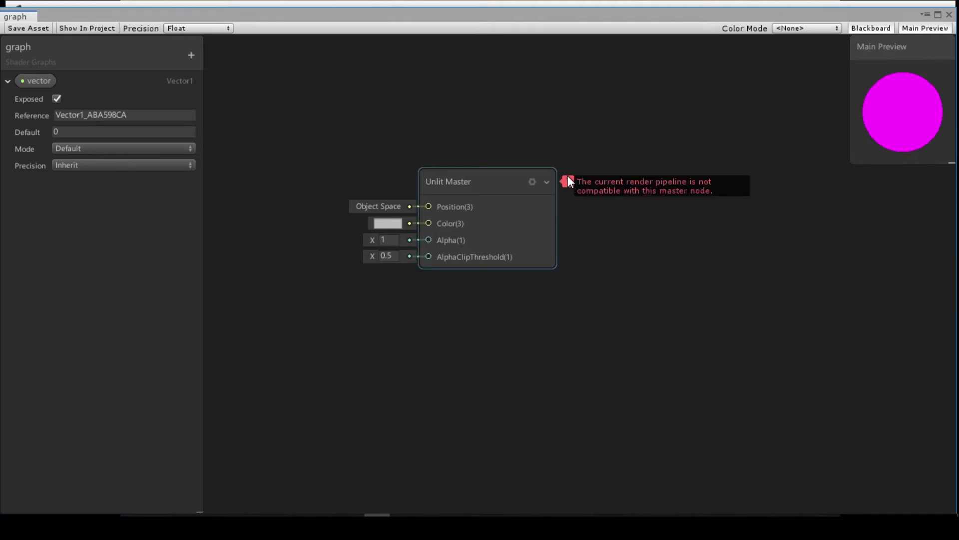
drag(473, 174, 382, 105)
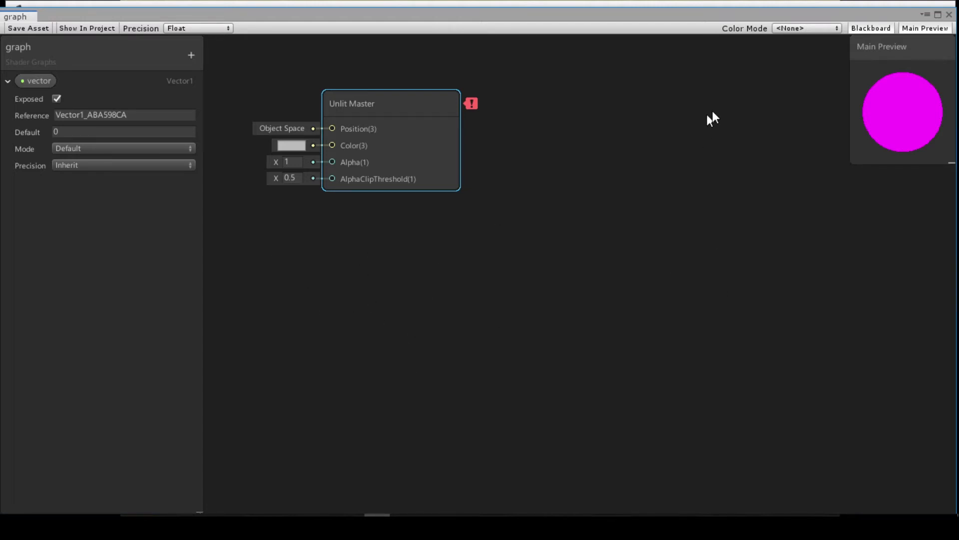
Close the shader graph editor without saving the changes
click(949, 15)
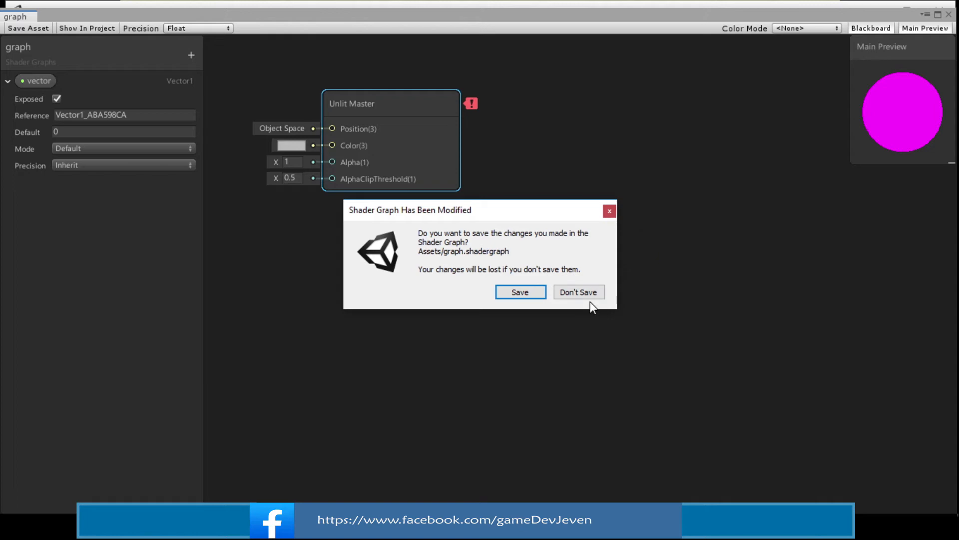
click(580, 293)
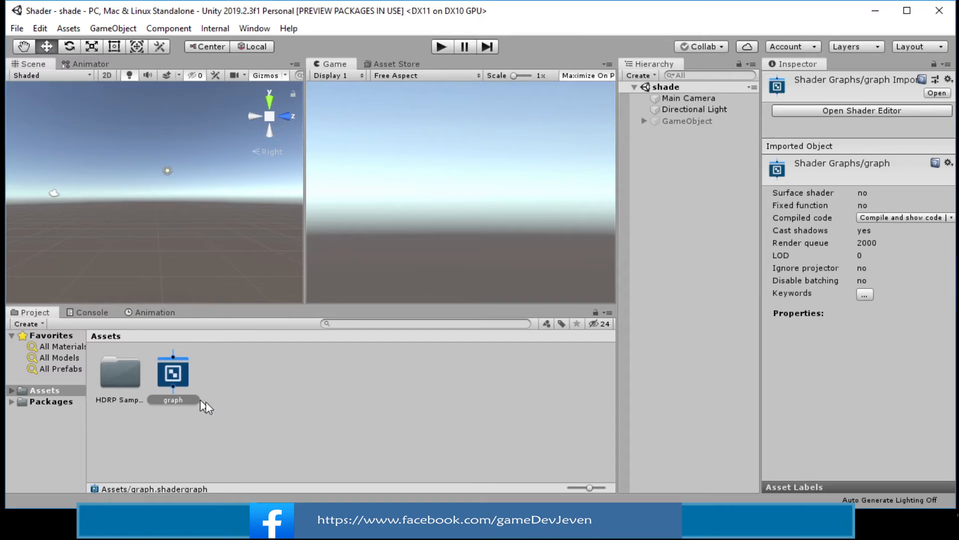
Create a Lightweight Render Pipeline asset in the Assets folder and name it shader
click(230, 401)
right_click(296, 375)
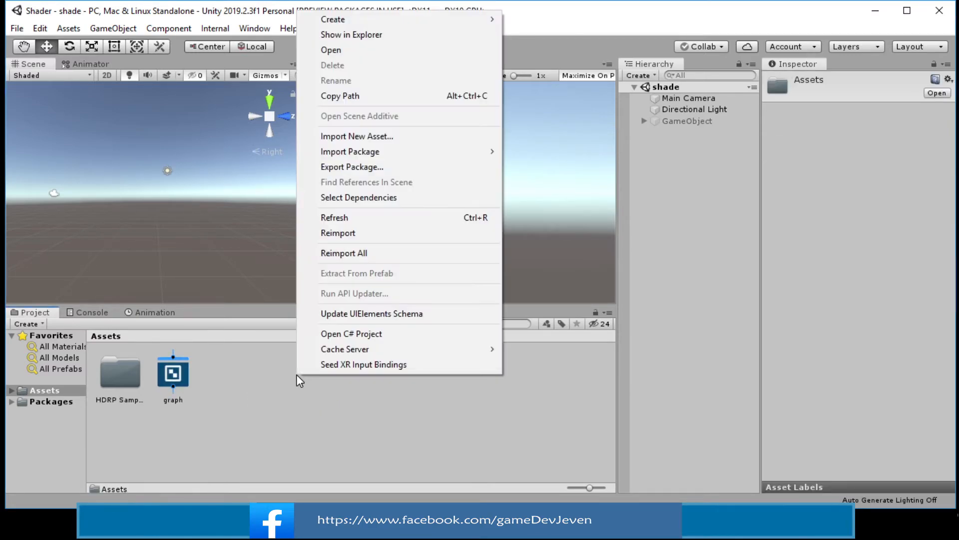
mouse_move(449, 19)
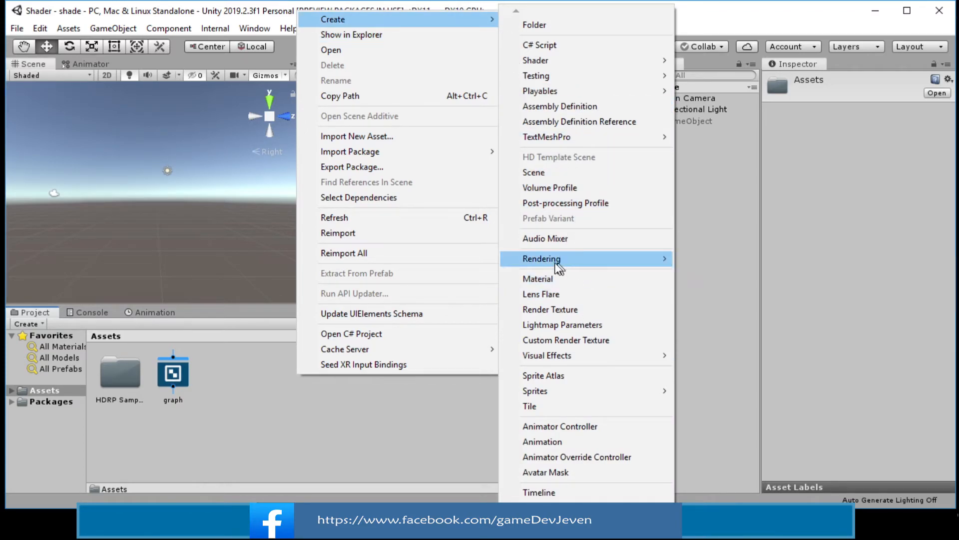
mouse_move(562, 259)
mouse_move(700, 258)
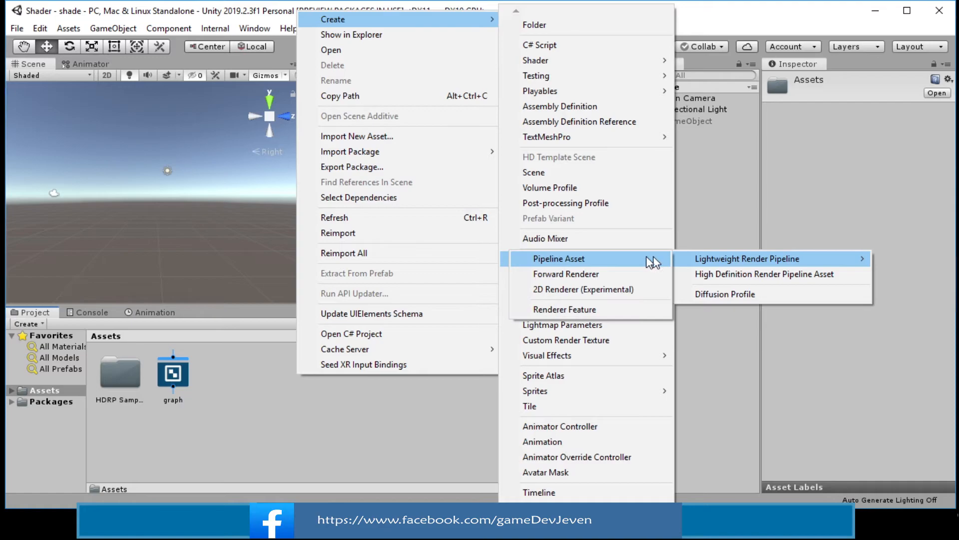
click(632, 256)
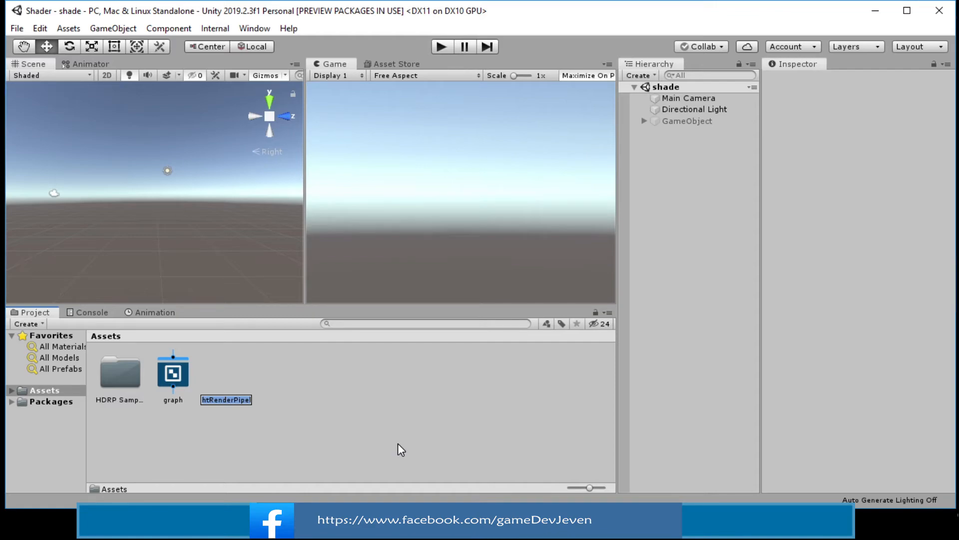
text(shader)
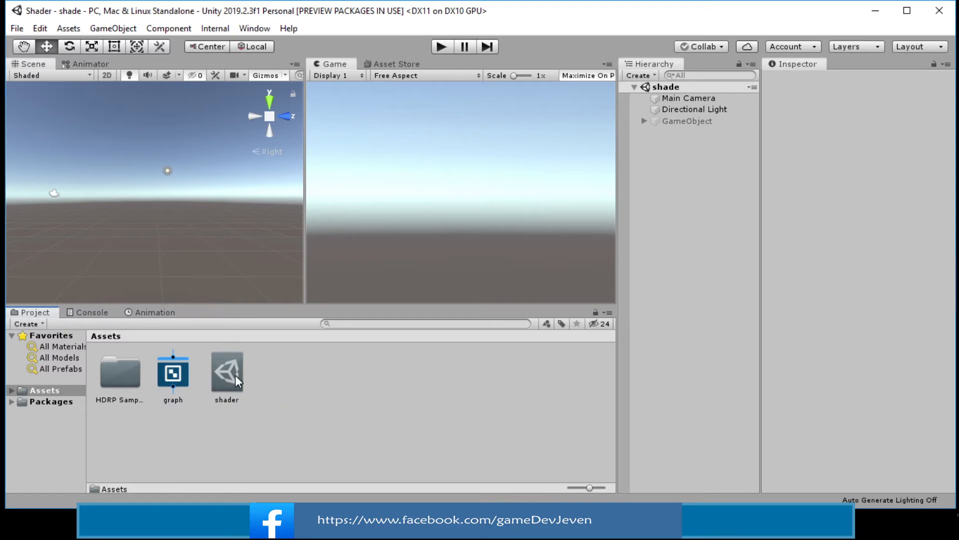
Inspect the shader pipeline asset's General, Quality, Lighting and Shadows settings sections
click(236, 374)
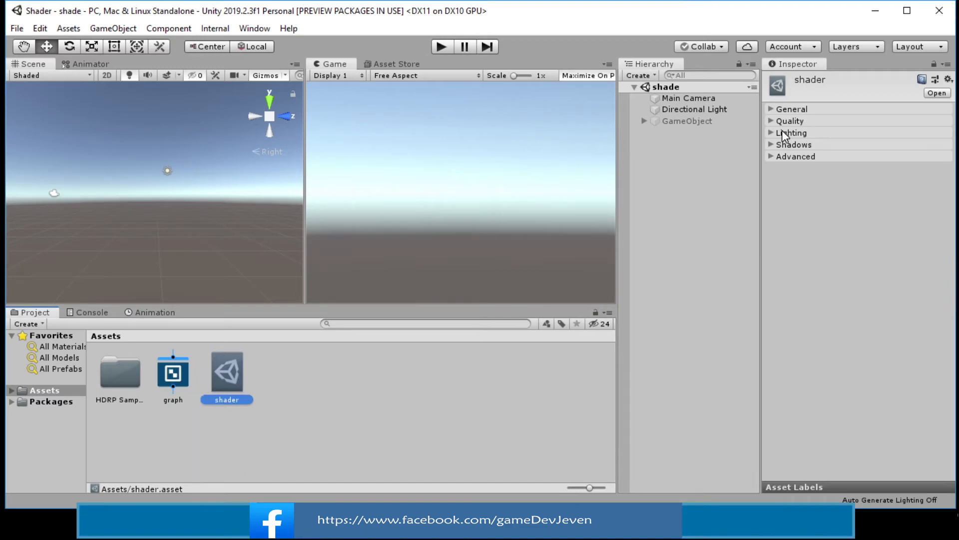
click(769, 108)
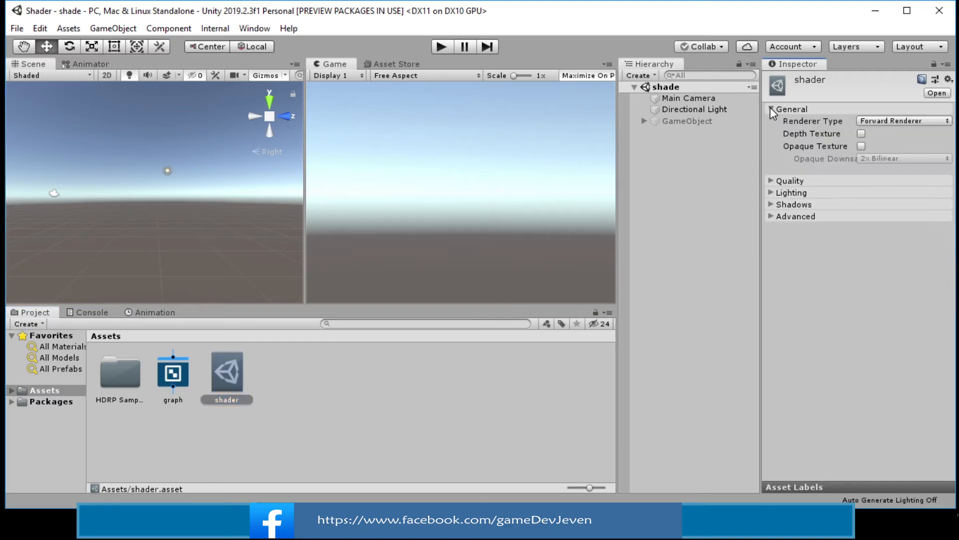
click(770, 108)
click(770, 121)
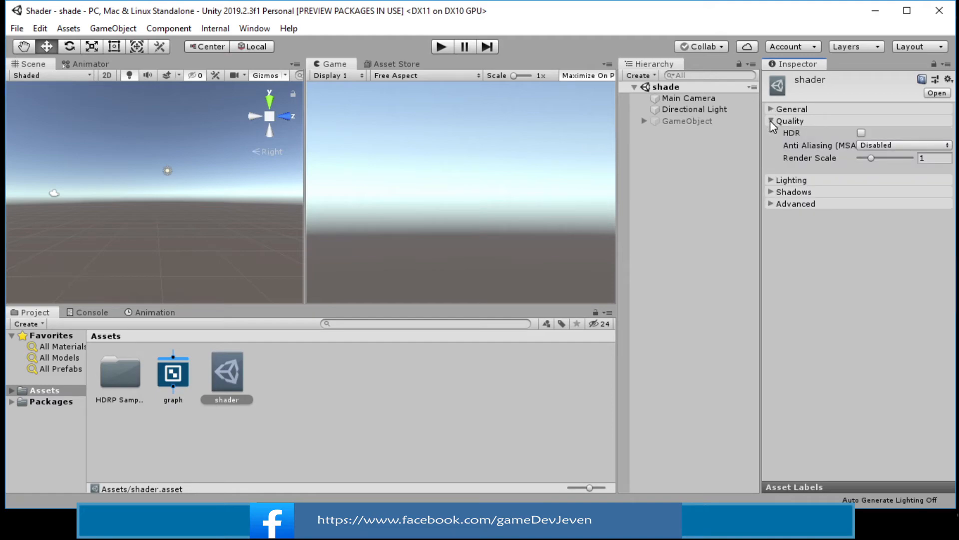
click(770, 121)
click(769, 132)
click(770, 133)
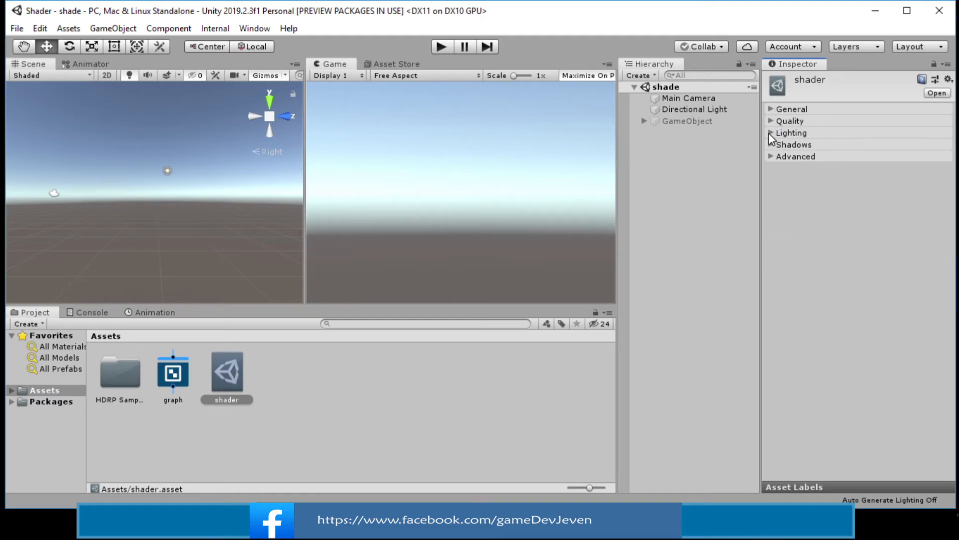
click(770, 145)
click(770, 145)
Assign the shader pipeline asset as the Scriptable Render Pipeline in the Graphics project settings
click(173, 375)
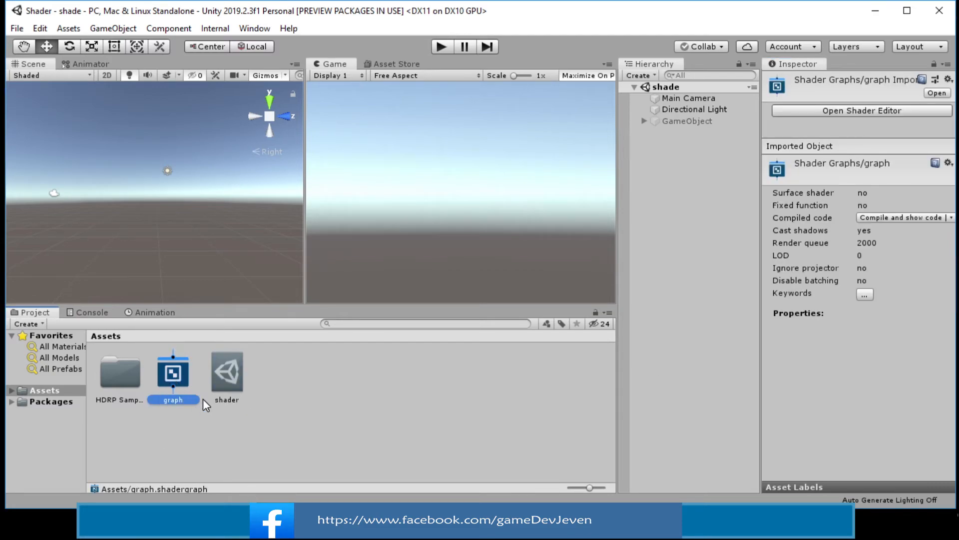
click(224, 375)
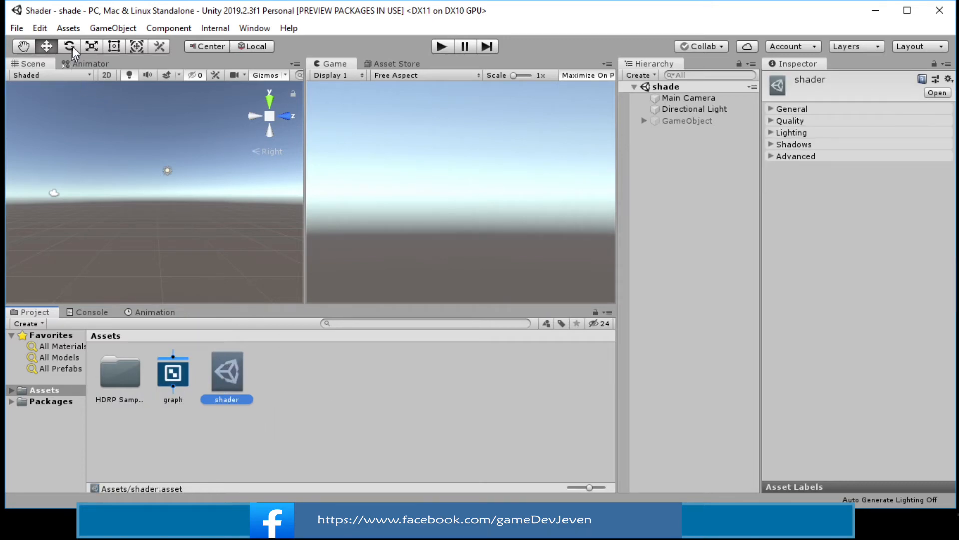
click(43, 29)
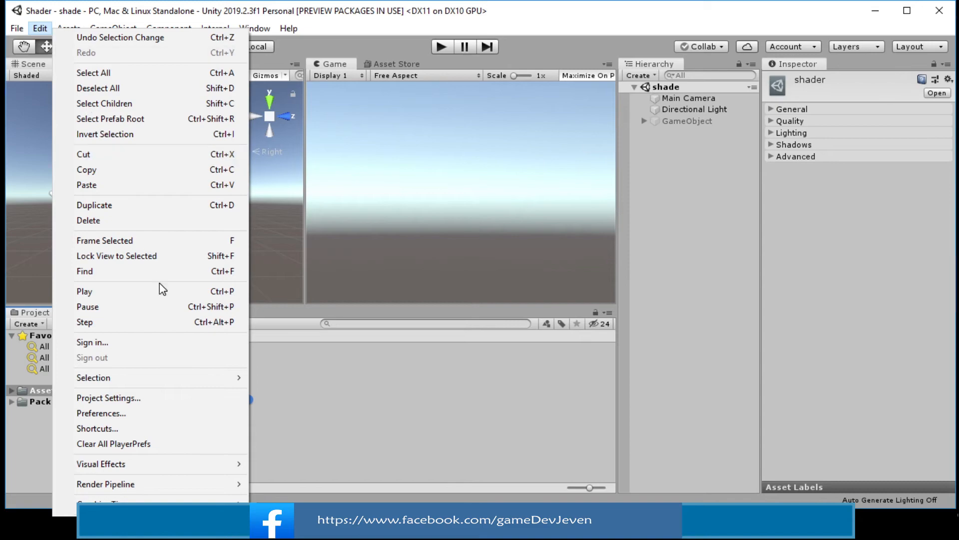
click(158, 400)
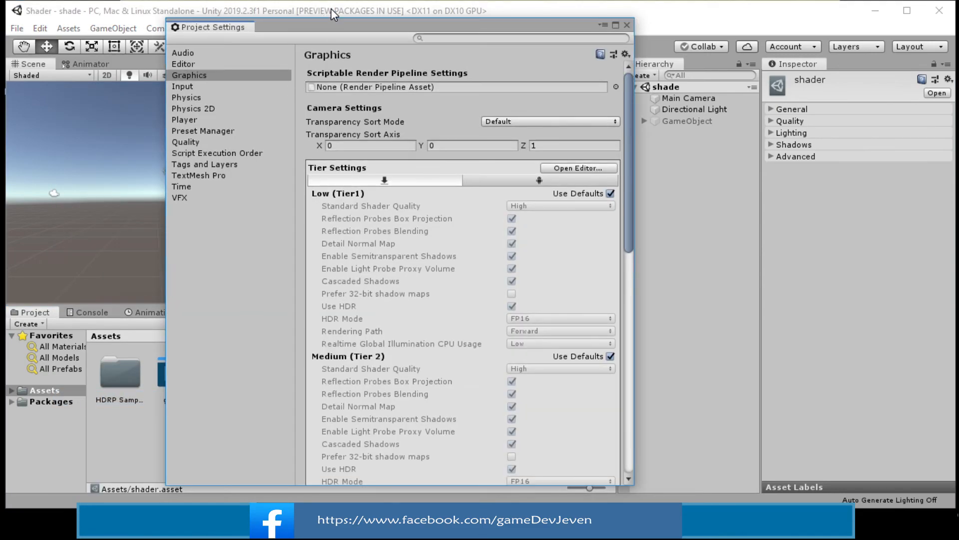
drag(328, 29, 448, 24)
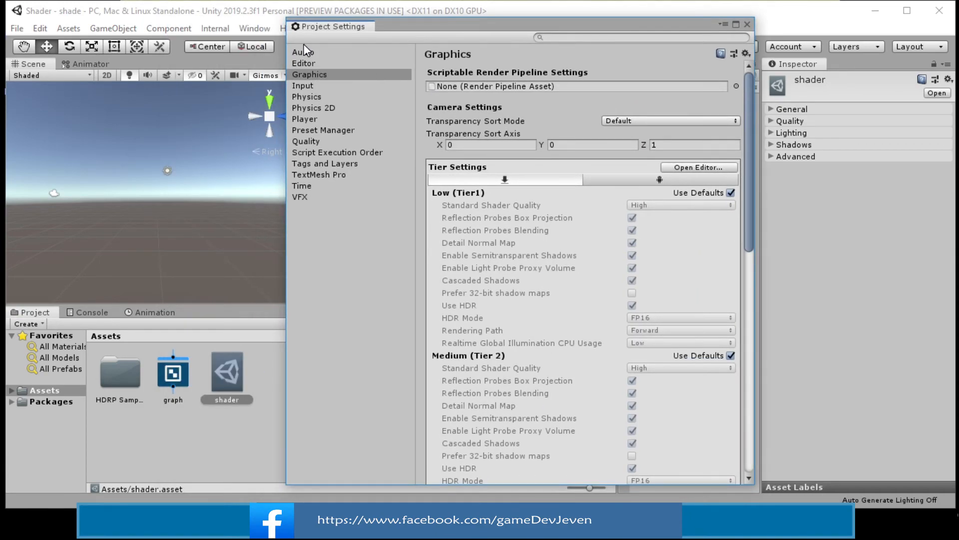
click(313, 75)
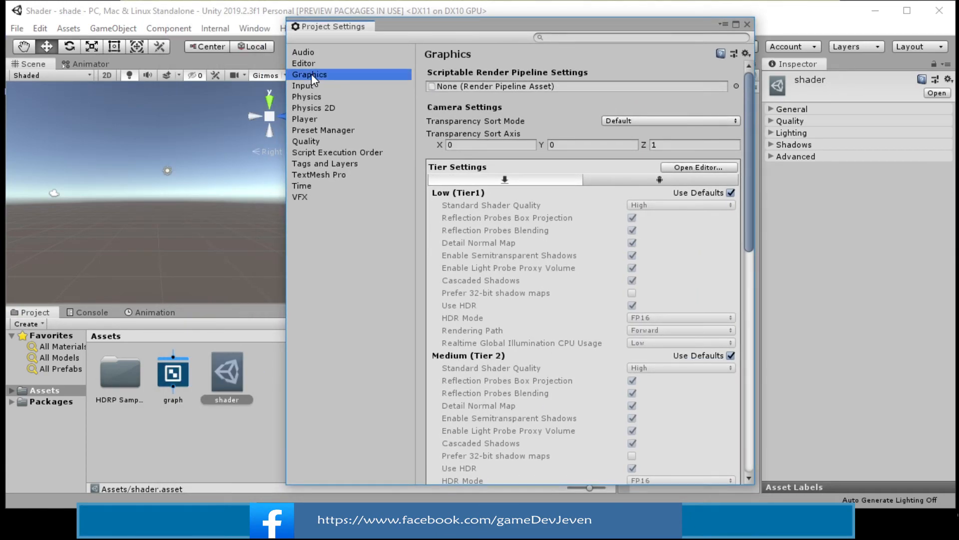
scroll(514, 266, down, 15)
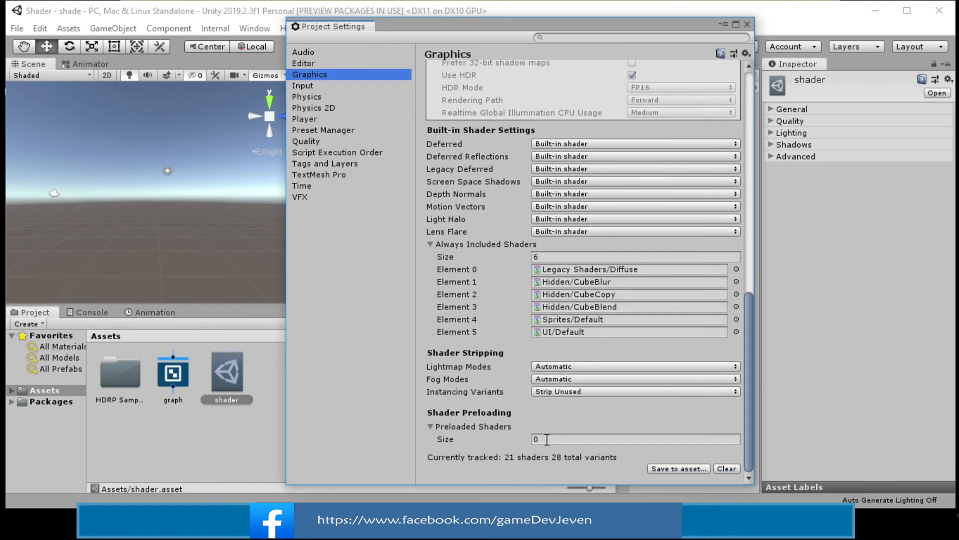
scroll(550, 237, up, 8)
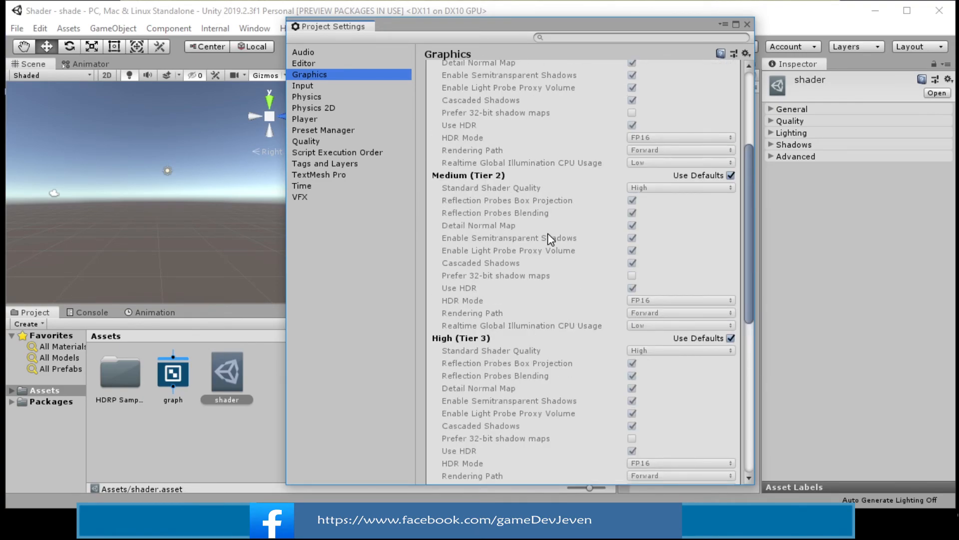
scroll(546, 232, up, 5)
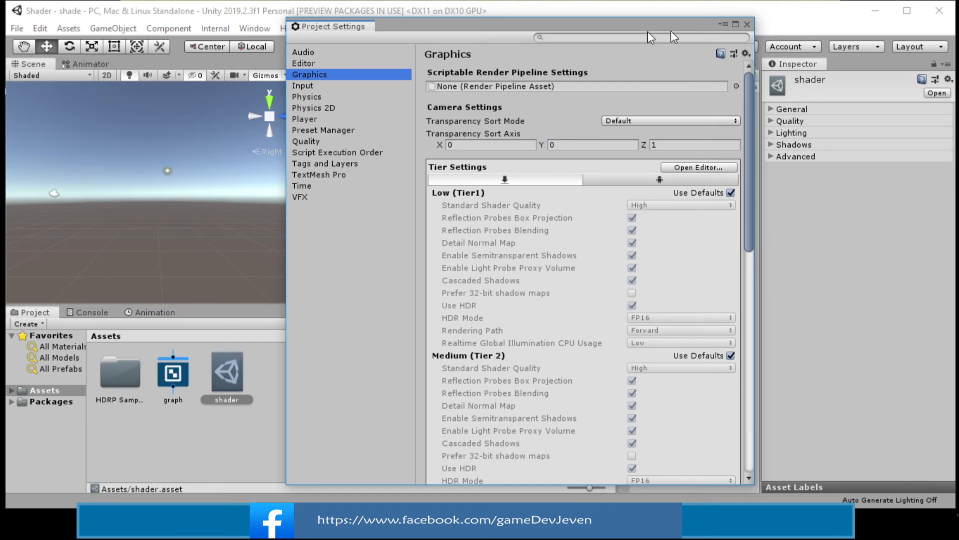
drag(608, 29, 635, 26)
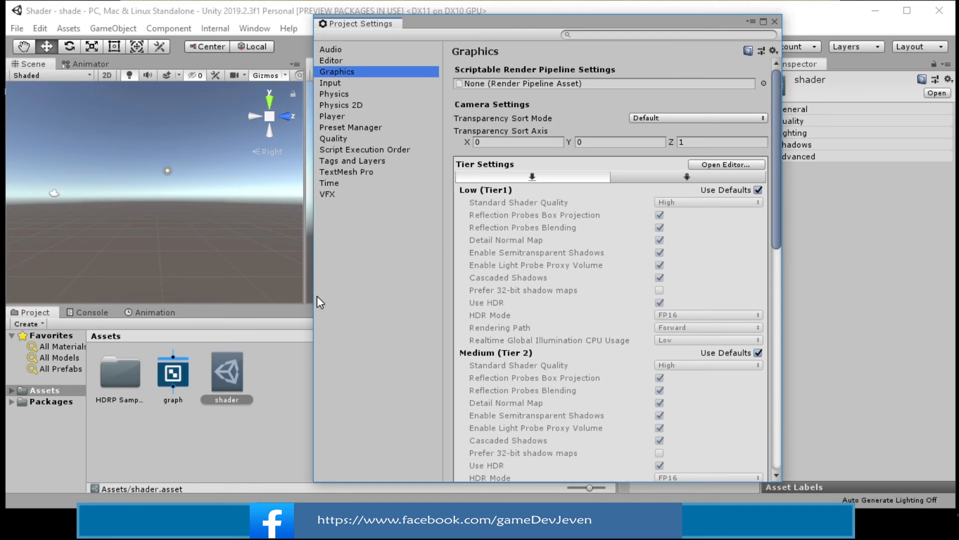
drag(226, 372, 570, 87)
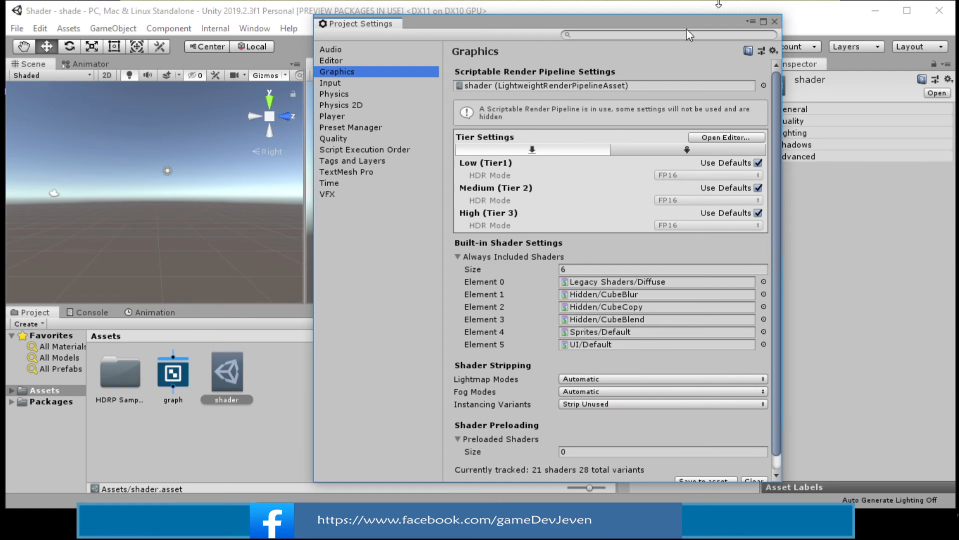
click(775, 22)
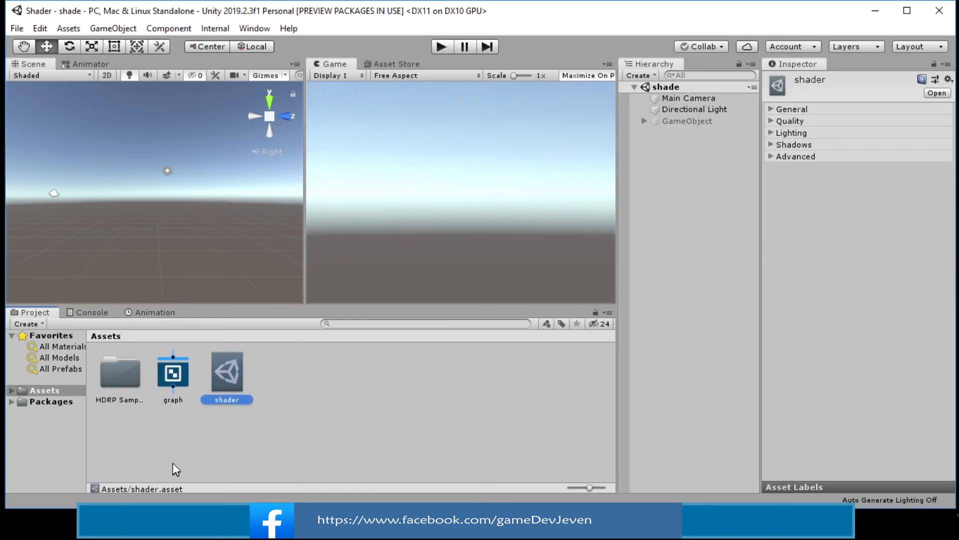
Reopen the graph shader and move the Unlit Master node to the upper left of the graph
click(178, 375)
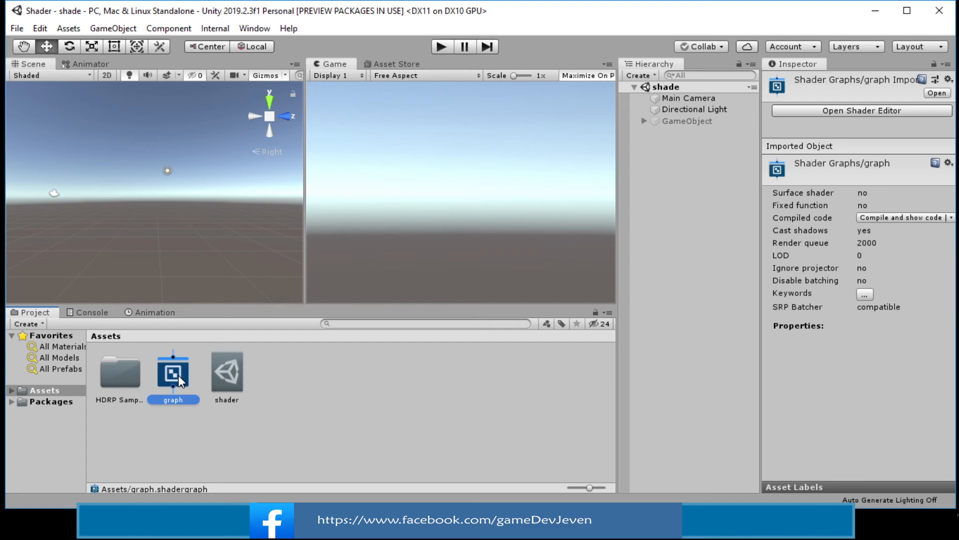
double_click(179, 374)
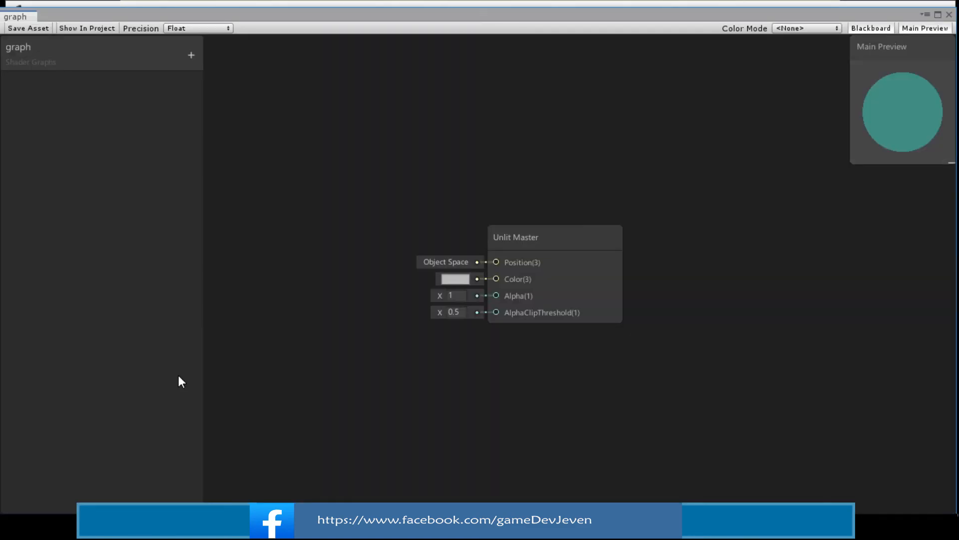
drag(413, 160, 310, 94)
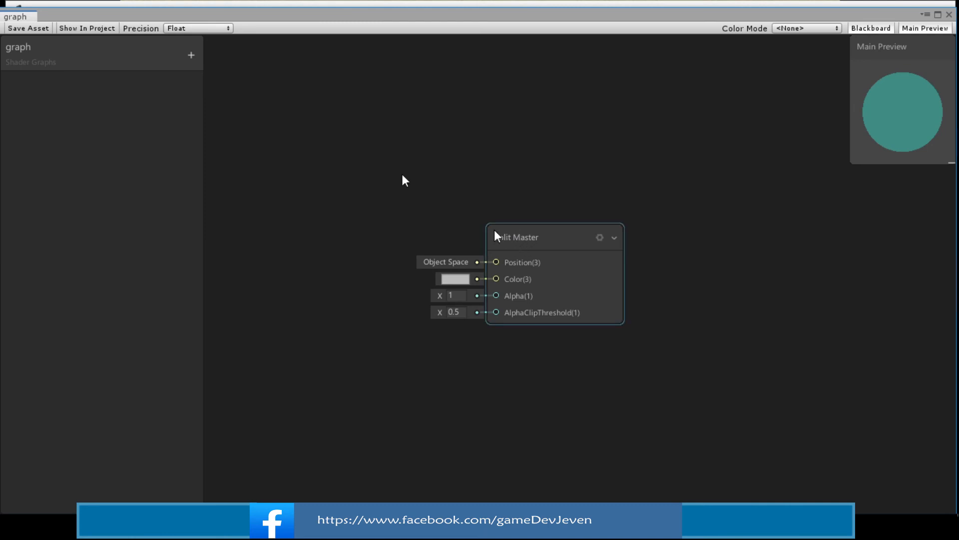
drag(497, 236, 302, 88)
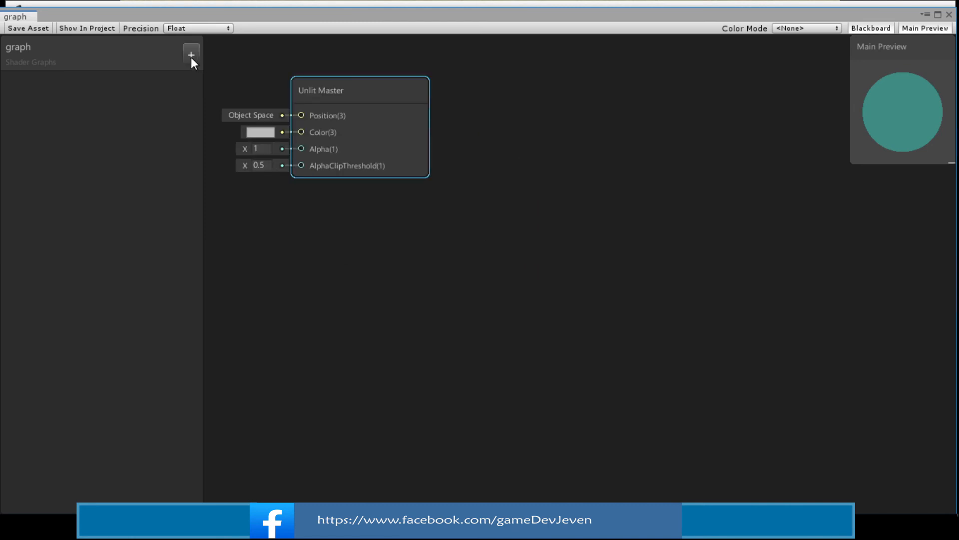
Add a Texture2D property to the blackboard and name it have
click(192, 57)
click(248, 145)
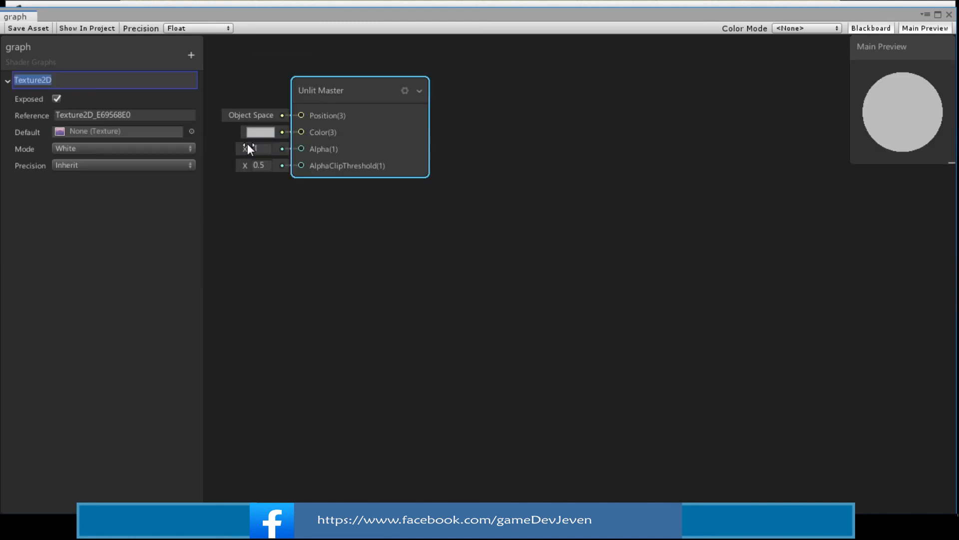
text(have)
key(Return)
Place the have property node below the master and try connecting it to the Alpha input
drag(31, 78, 364, 257)
drag(406, 233, 298, 148)
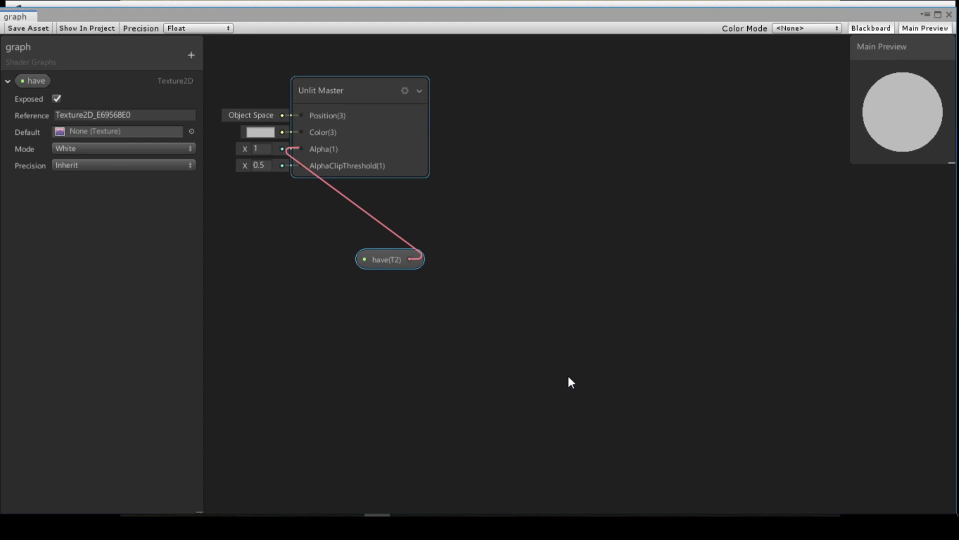
drag(298, 148, 299, 147)
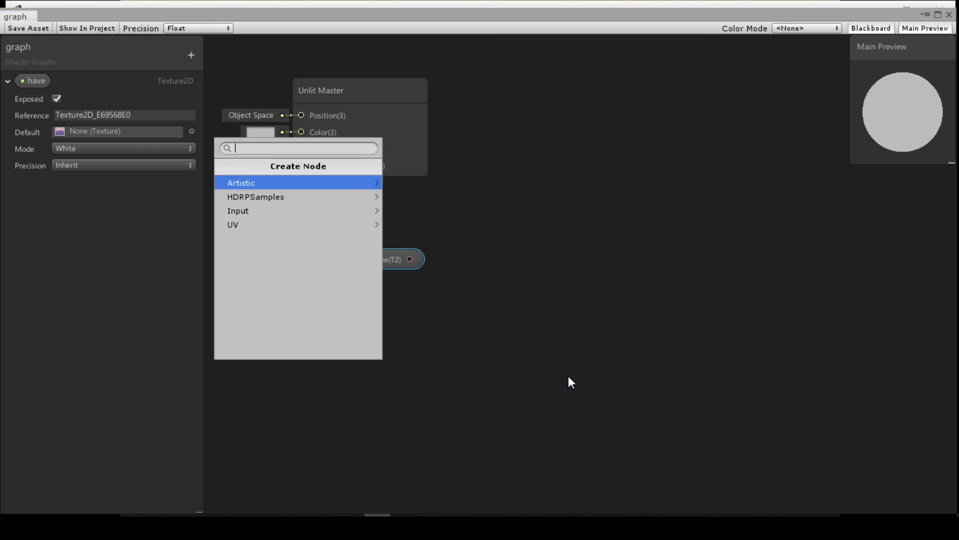
key(Right)
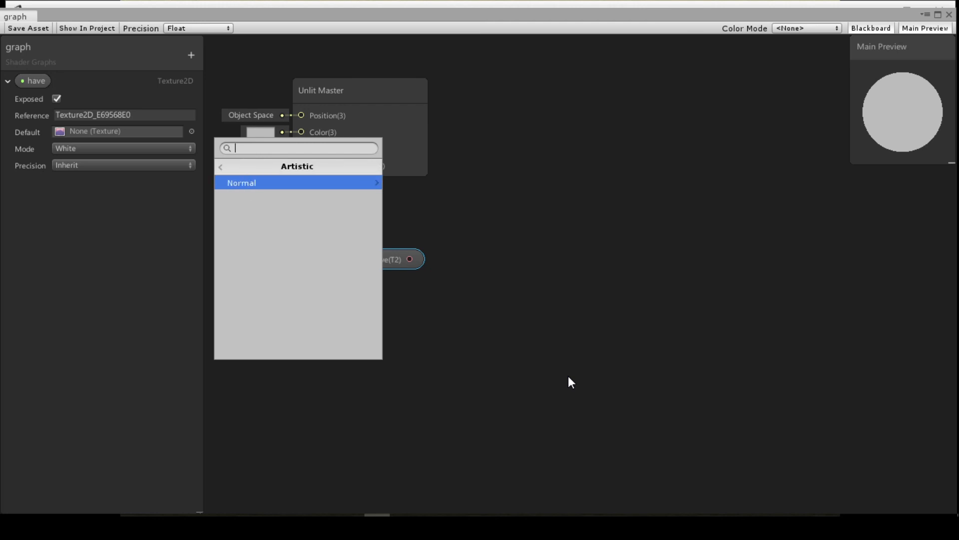
key(Escape)
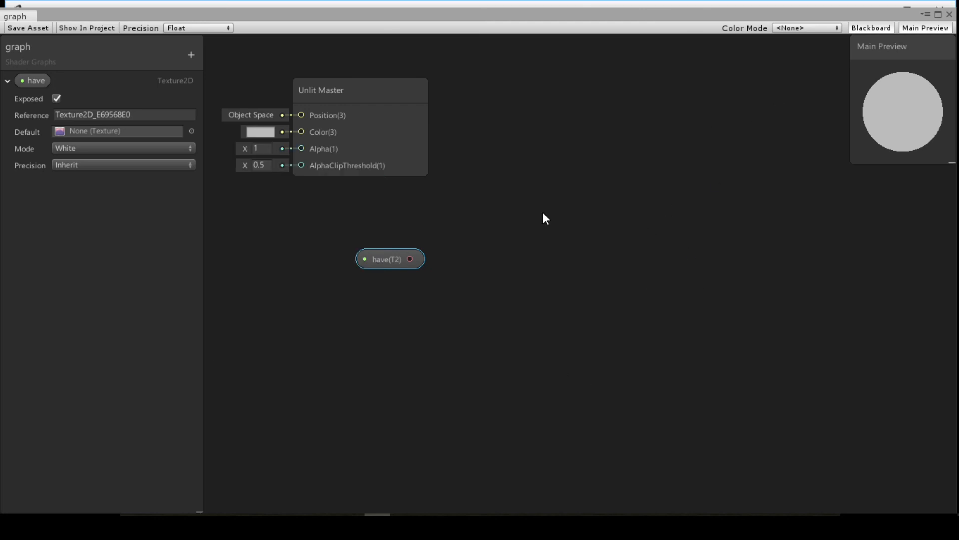
drag(392, 266, 441, 246)
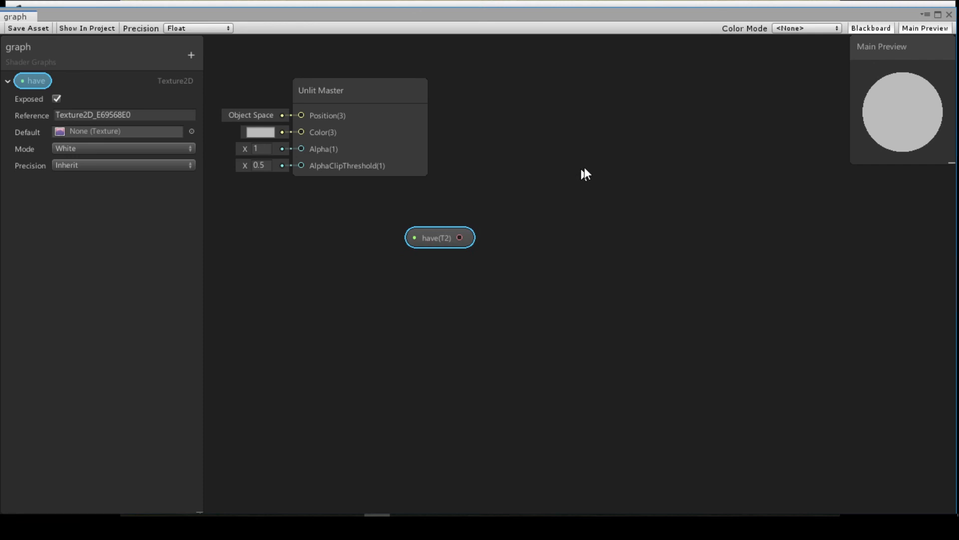